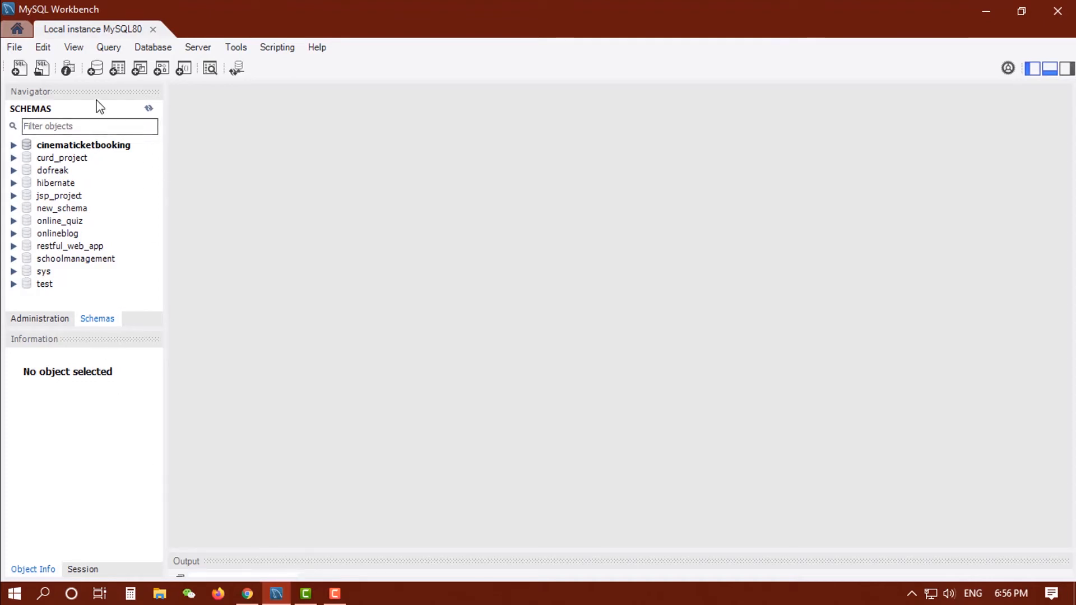
Create a new schema named movieticket with default charset and collation, and apply it to the database
left_click(97, 69)
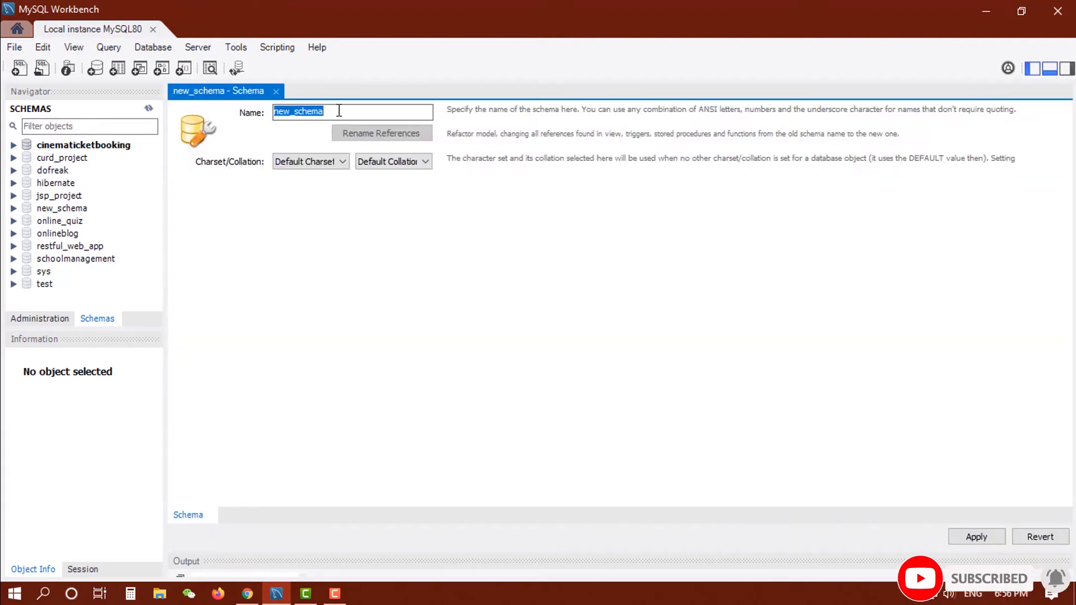
key("BackSpace")
type("movieticket")
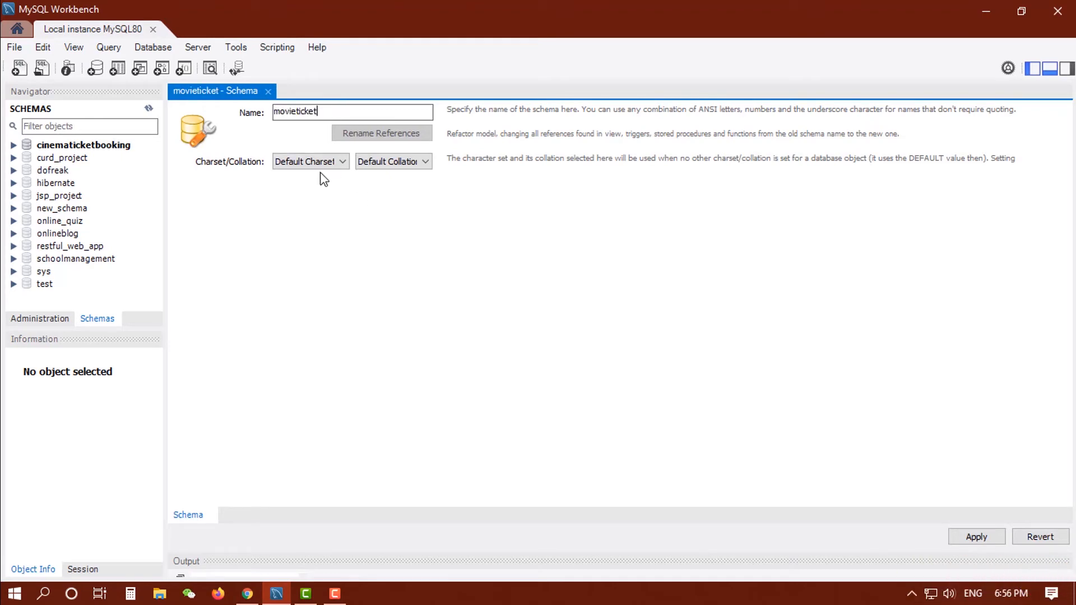
left_click(963, 538)
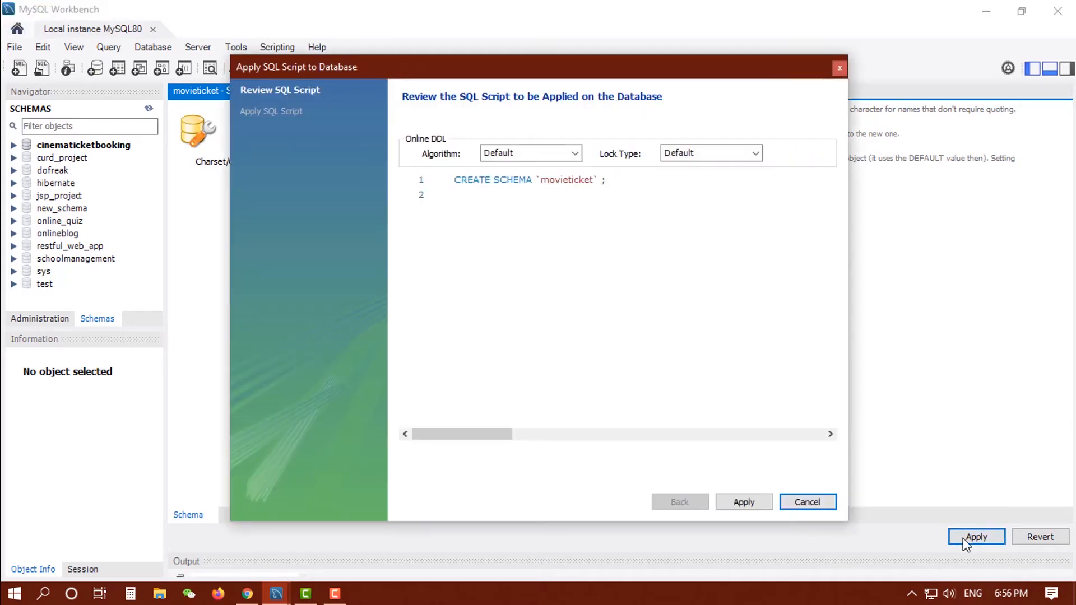
left_click(746, 501)
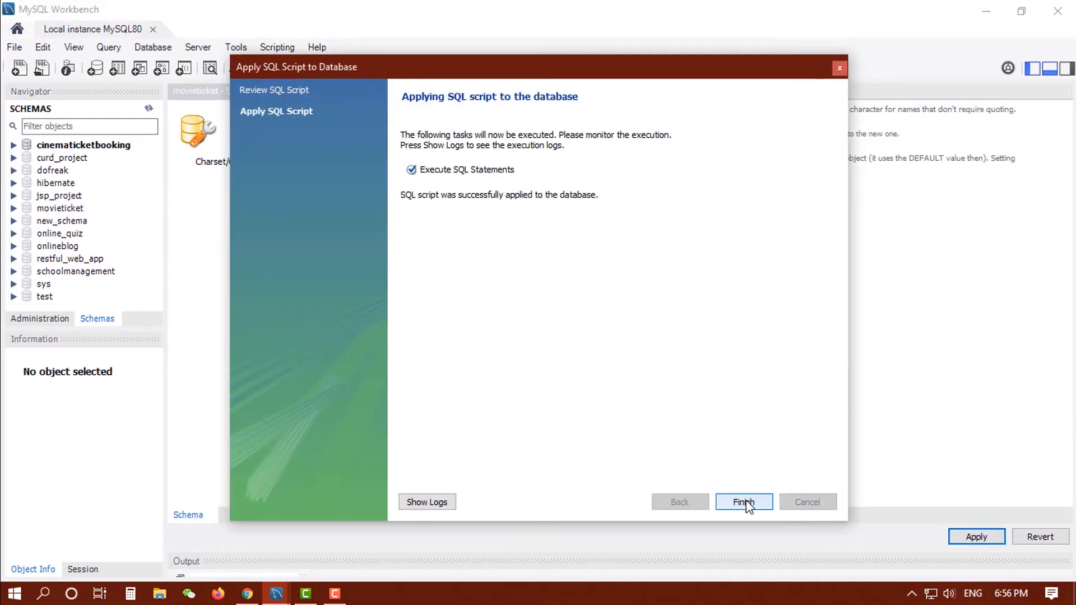
left_click(745, 502)
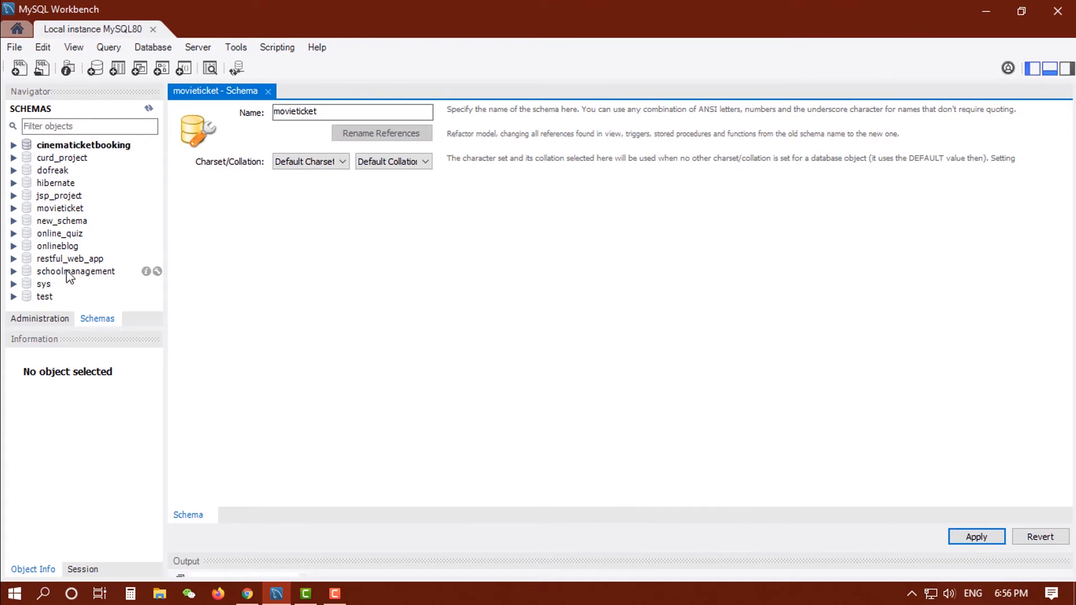
Make movieticket the default schema and start a new table named user in it
left_click(65, 209)
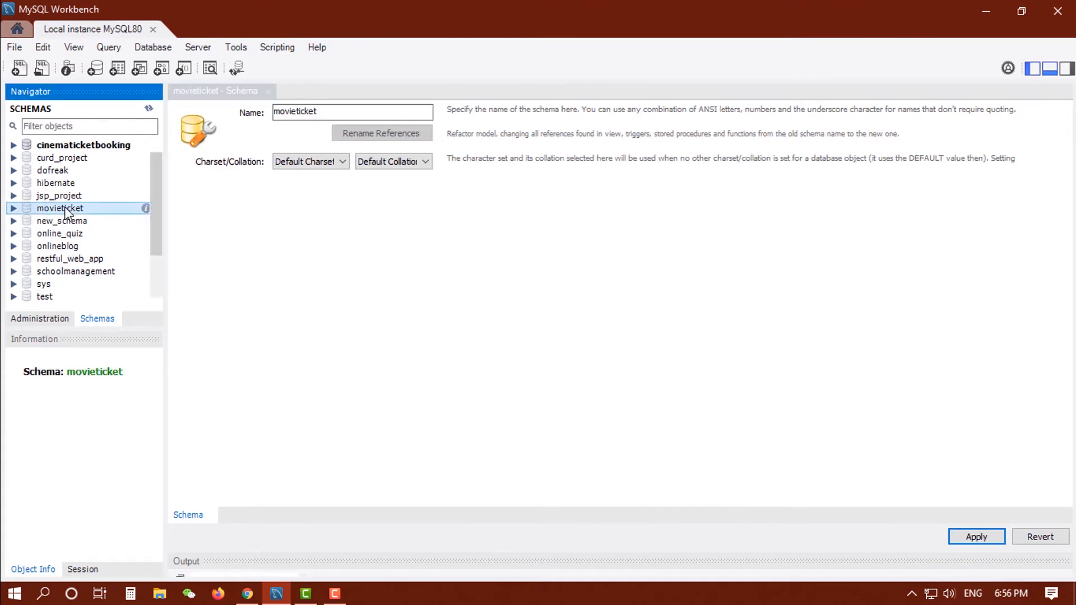
double_click(65, 209)
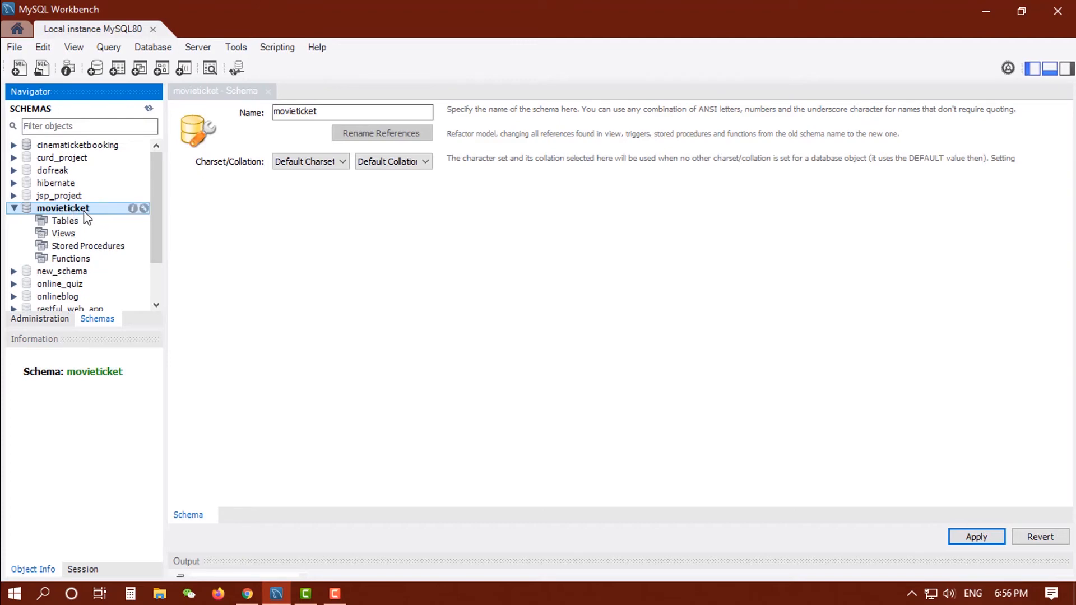
right_click(89, 208)
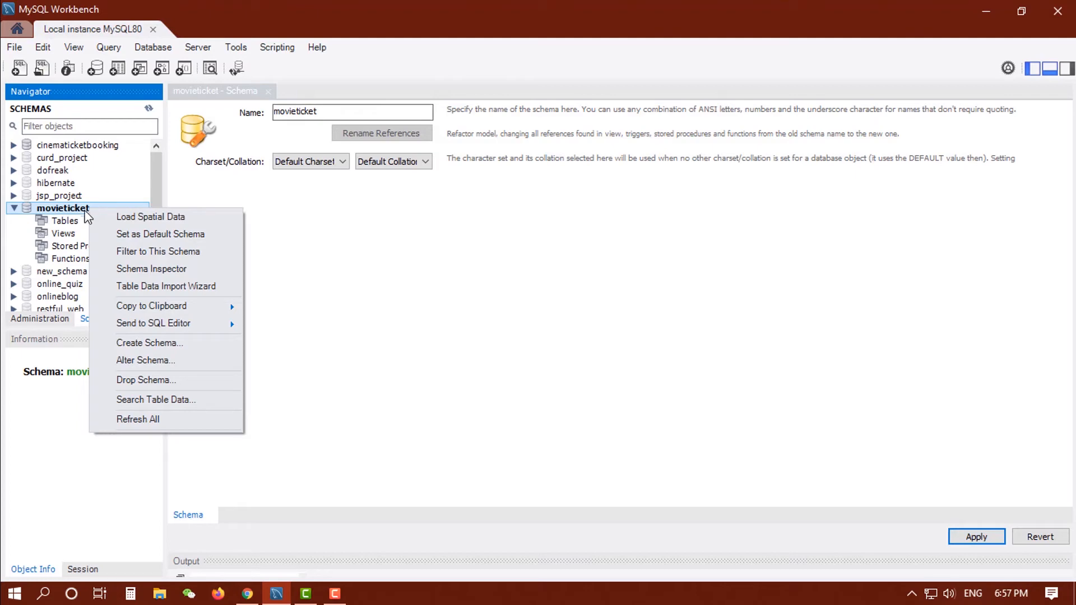
left_click(61, 221)
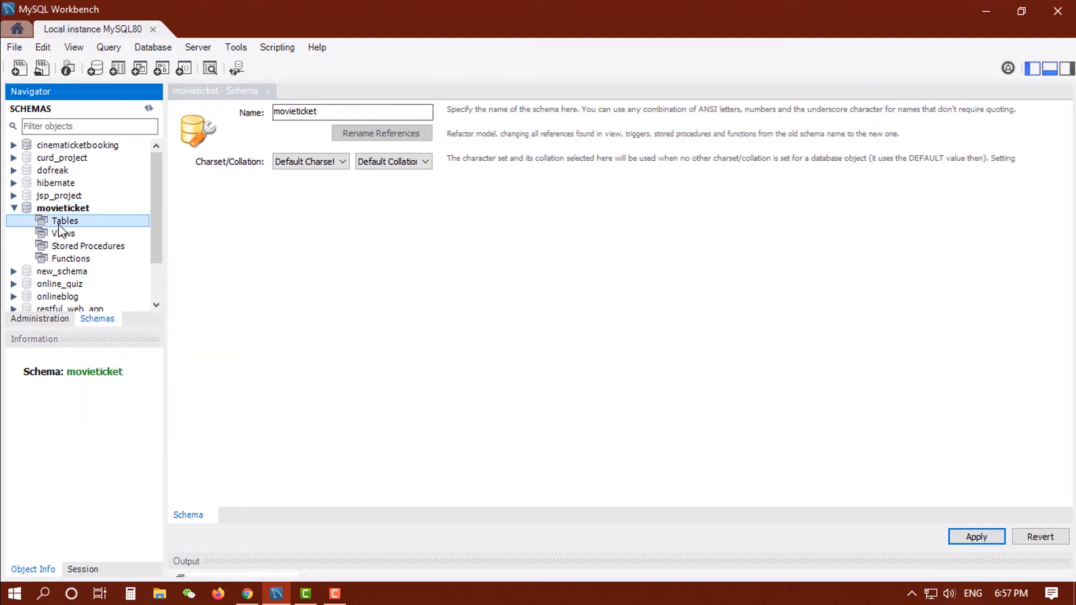
right_click(114, 225)
left_click(166, 235)
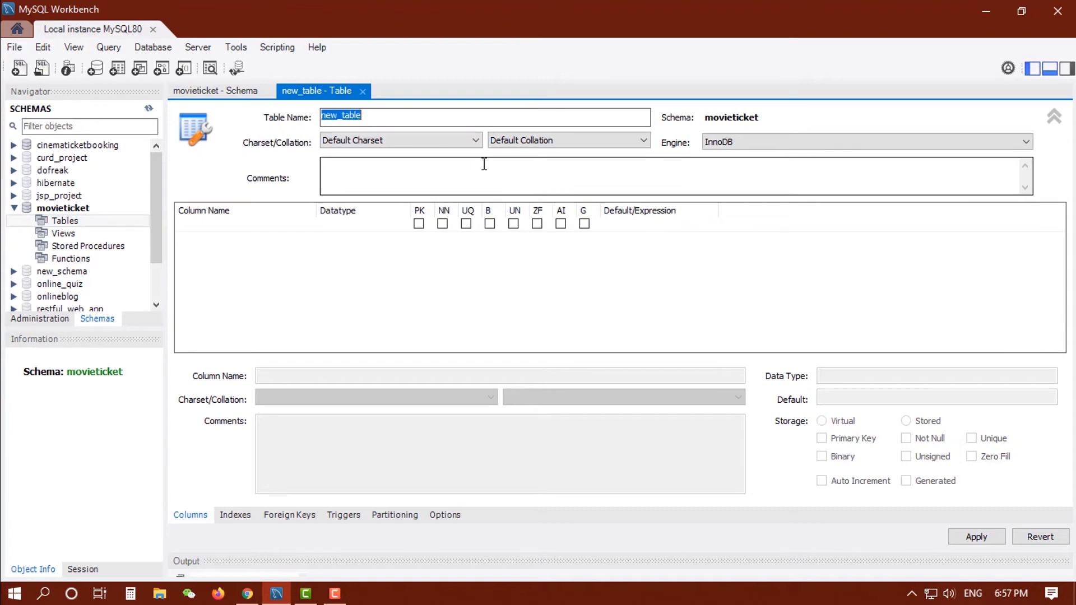
type("user")
Add an INT column uid to the user table as an auto-incrementing primary key
left_click(220, 226)
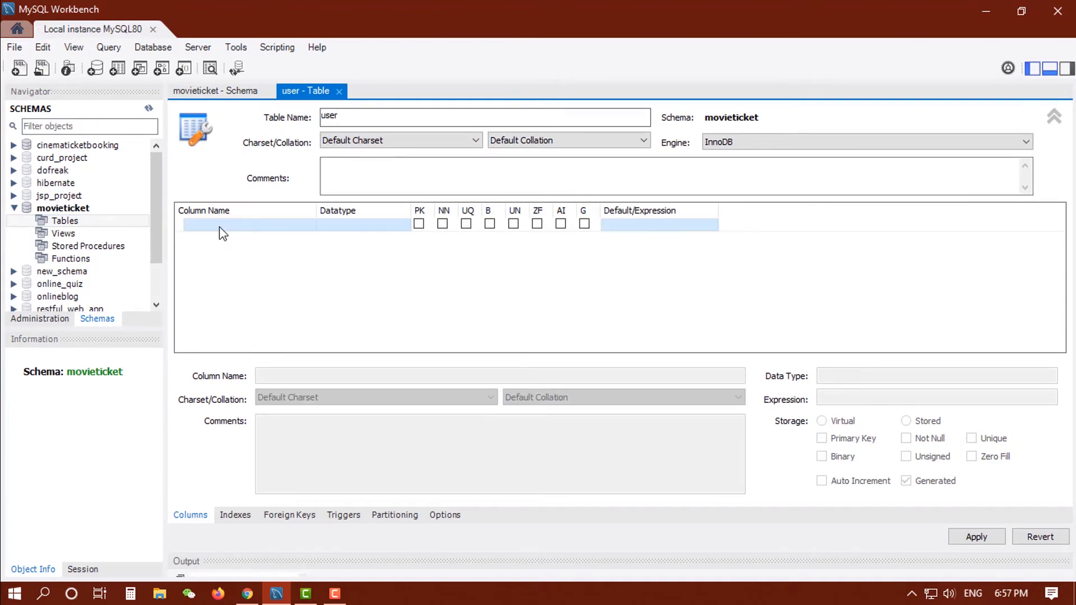
left_click(220, 227)
type("u")
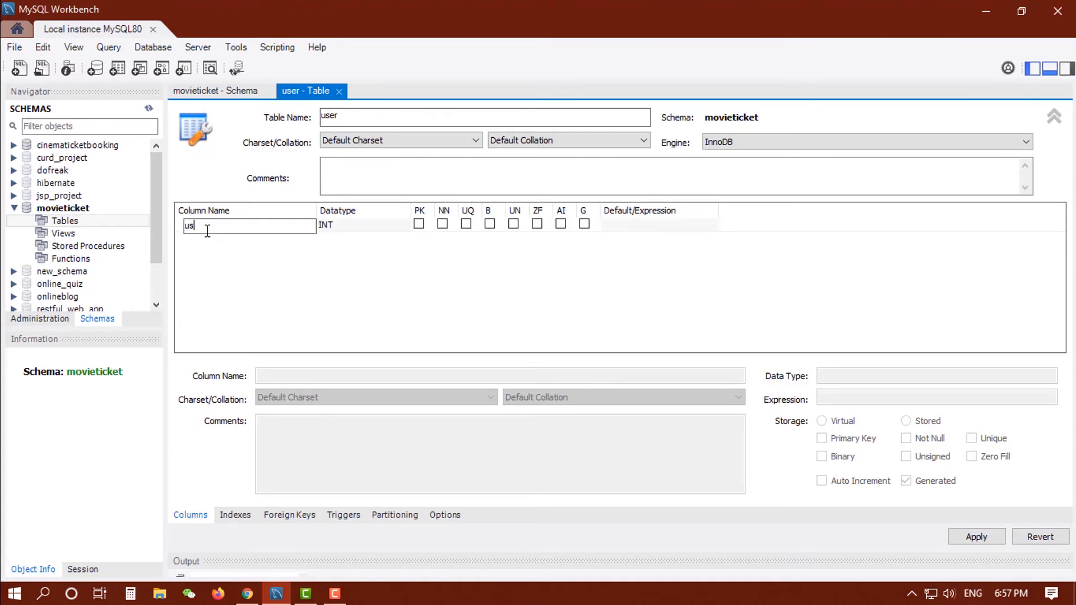
type("id")
left_click(418, 225)
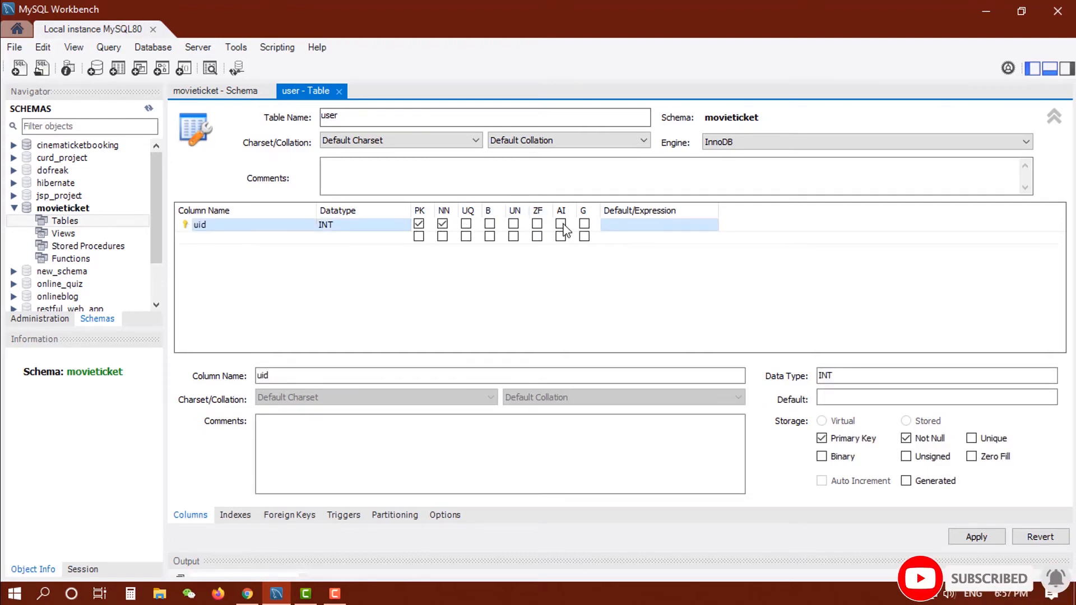
left_click(561, 224)
Add a name column to the user table with datatype VARCHAR(250) and mark it not null
left_click(214, 238)
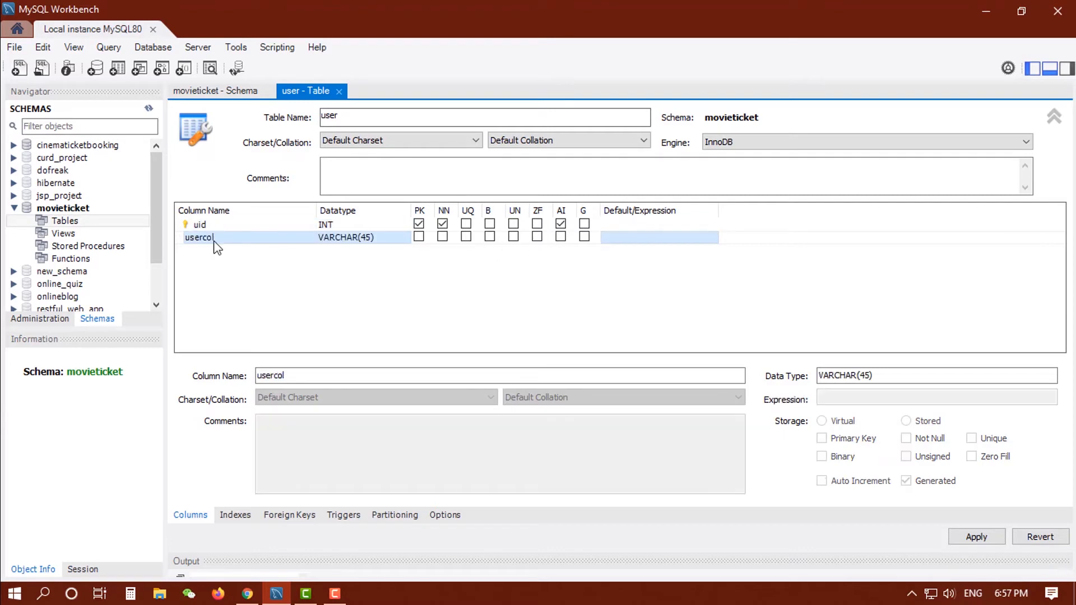
left_click(213, 243)
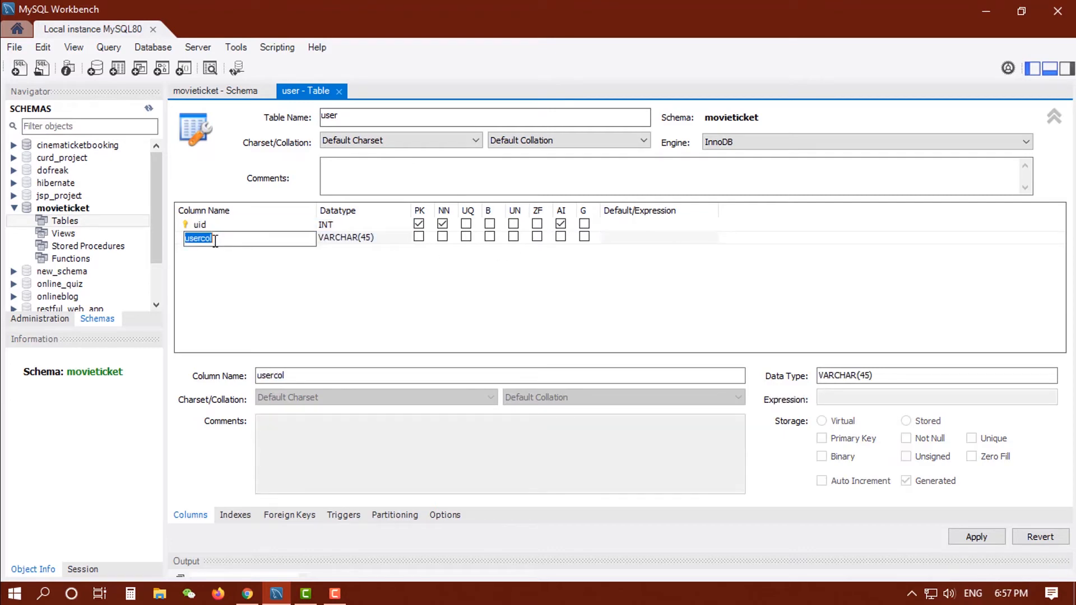
type("name")
left_click(364, 241)
left_click(368, 240)
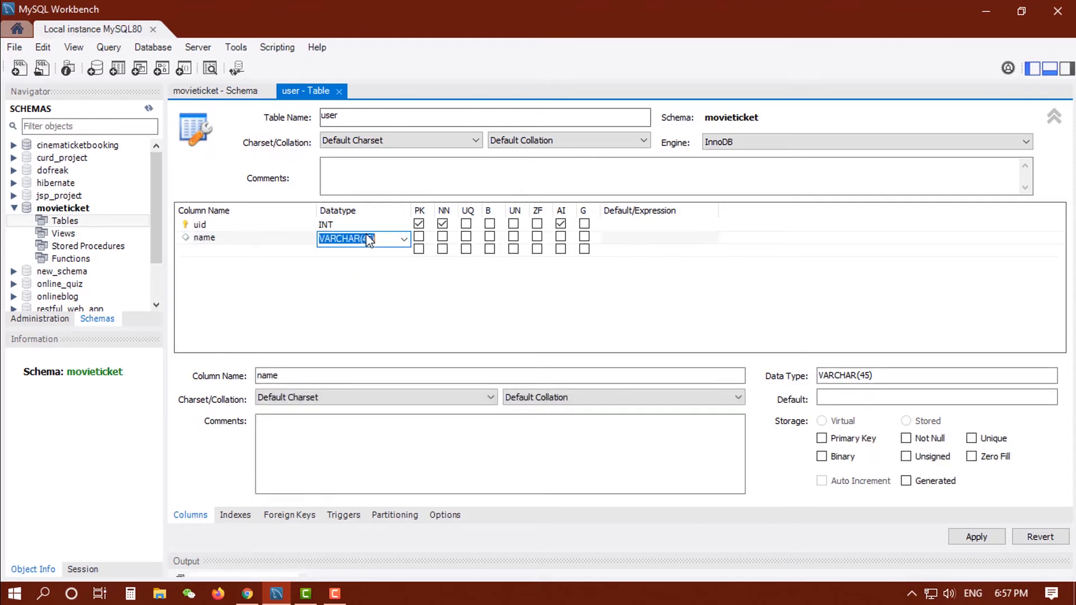
left_click(368, 239)
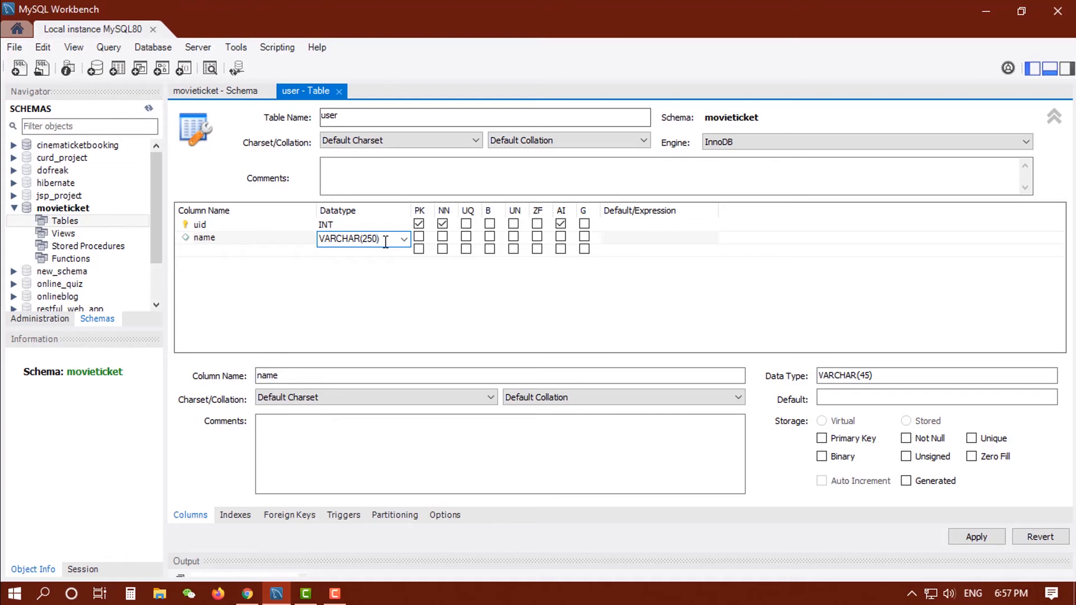
left_click(442, 238)
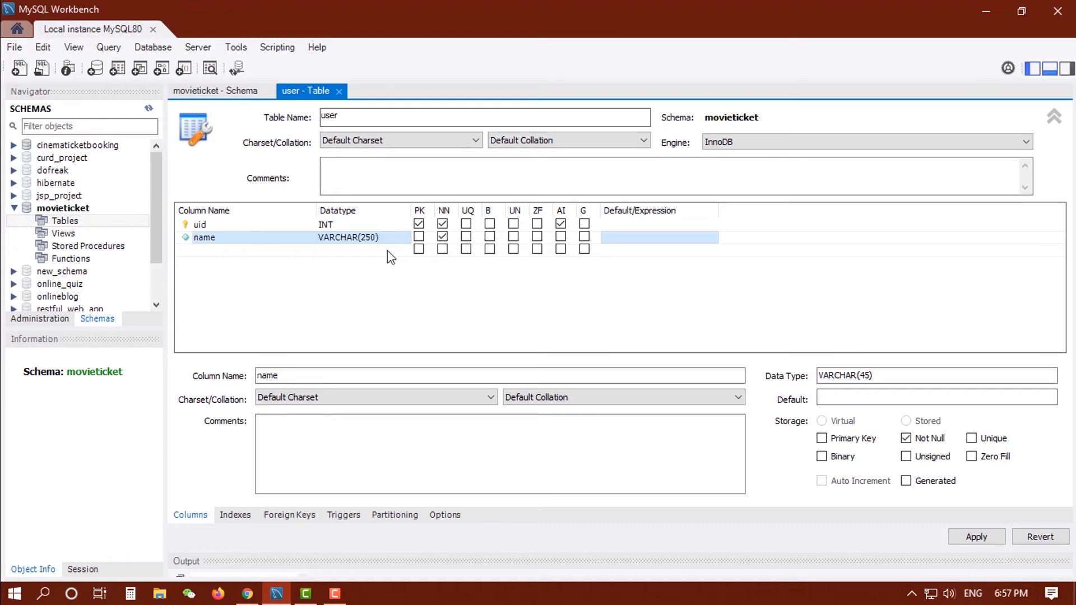
Add an email column of type VARCHAR(250) to the user table, marked not null and unique
left_click(205, 252)
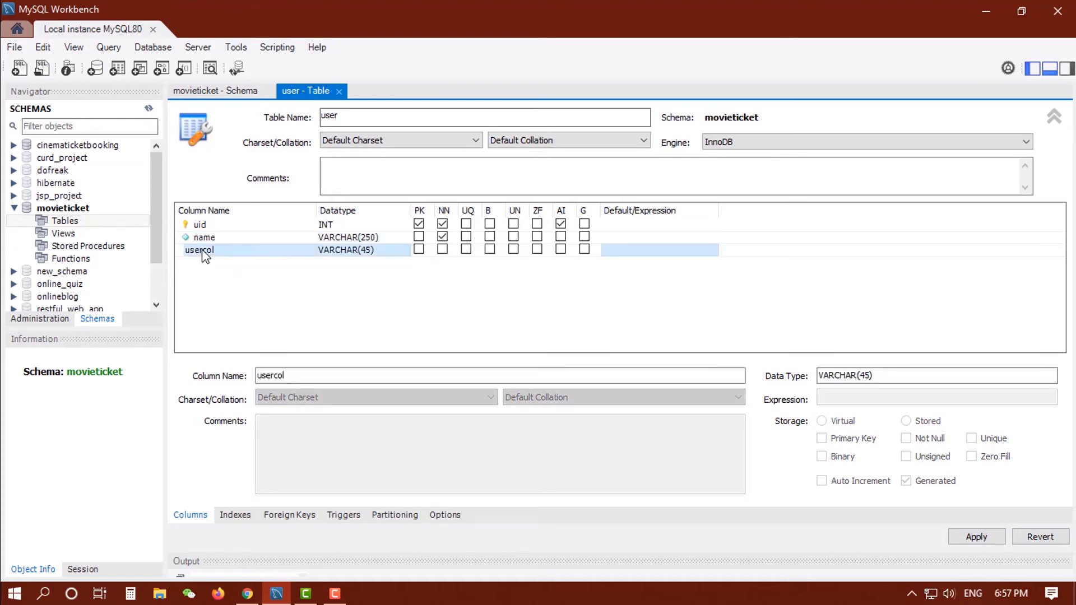
left_click(204, 256)
type("em")
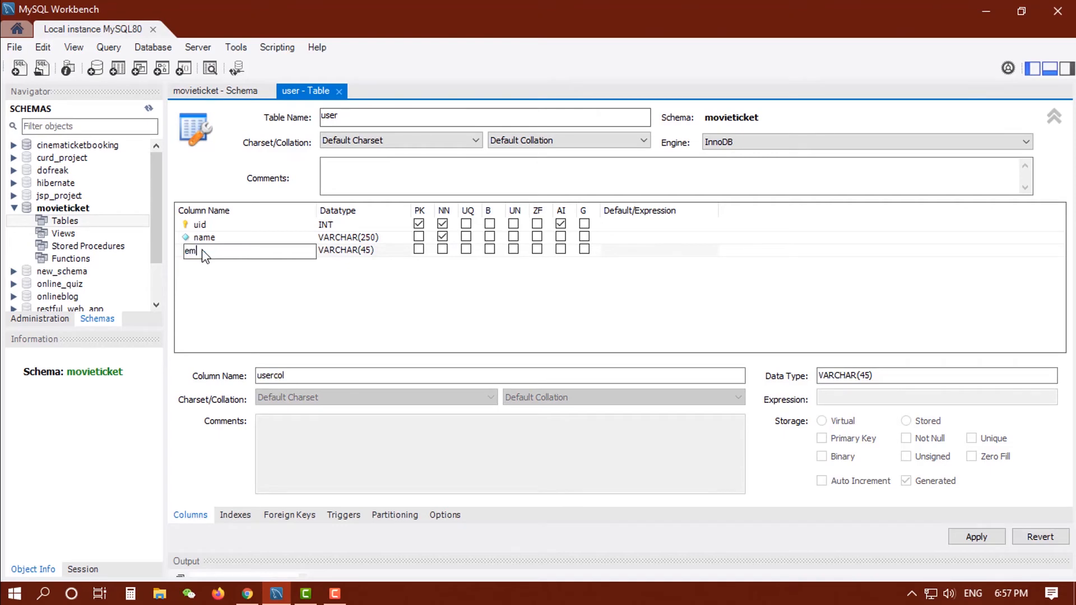
type("ail")
left_click(367, 252)
left_click(367, 252)
left_click(371, 252)
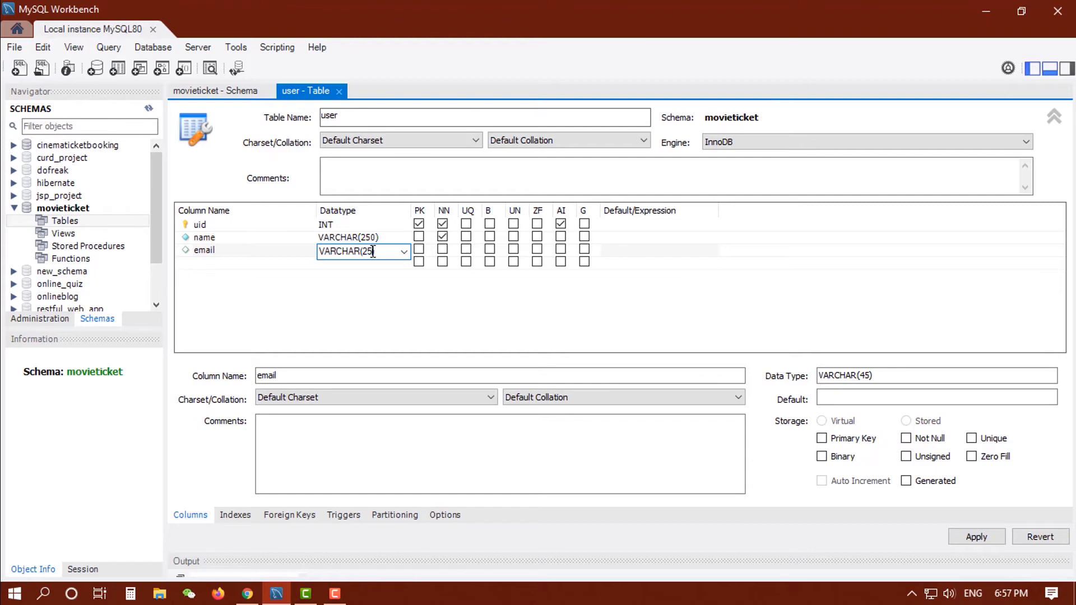
left_click(442, 249)
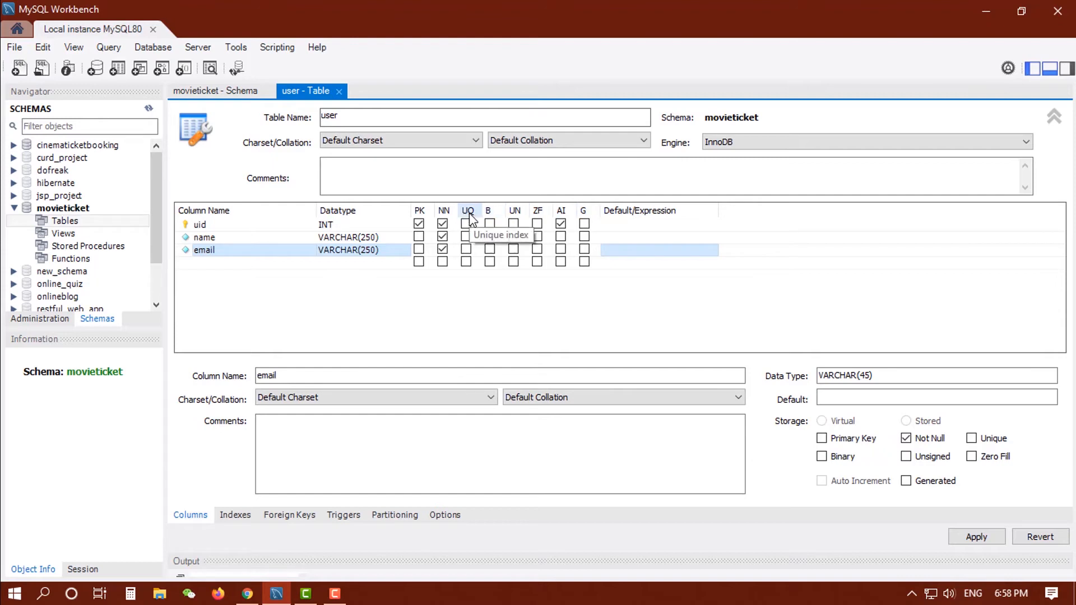
left_click(466, 248)
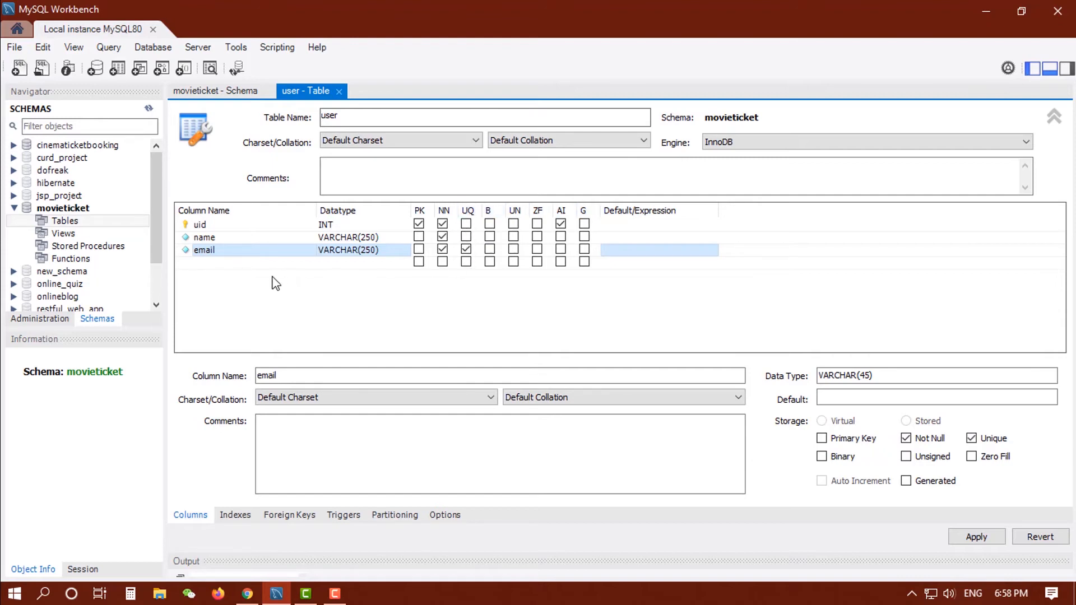
Add a column named password with datatype VARCHAR(250) to the user table and mark it not null
double_click(230, 263)
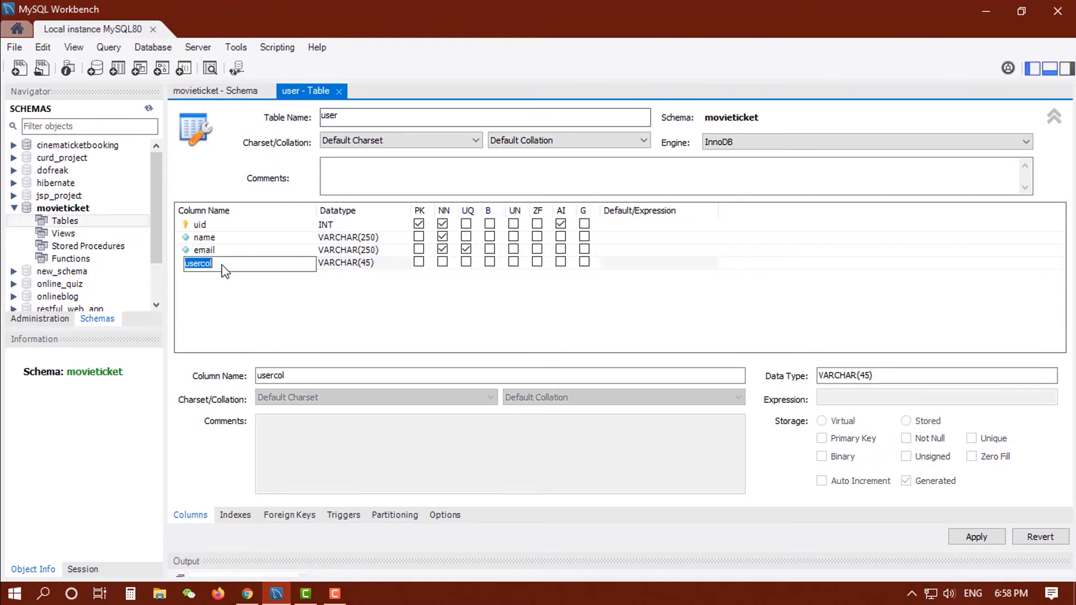
type("password")
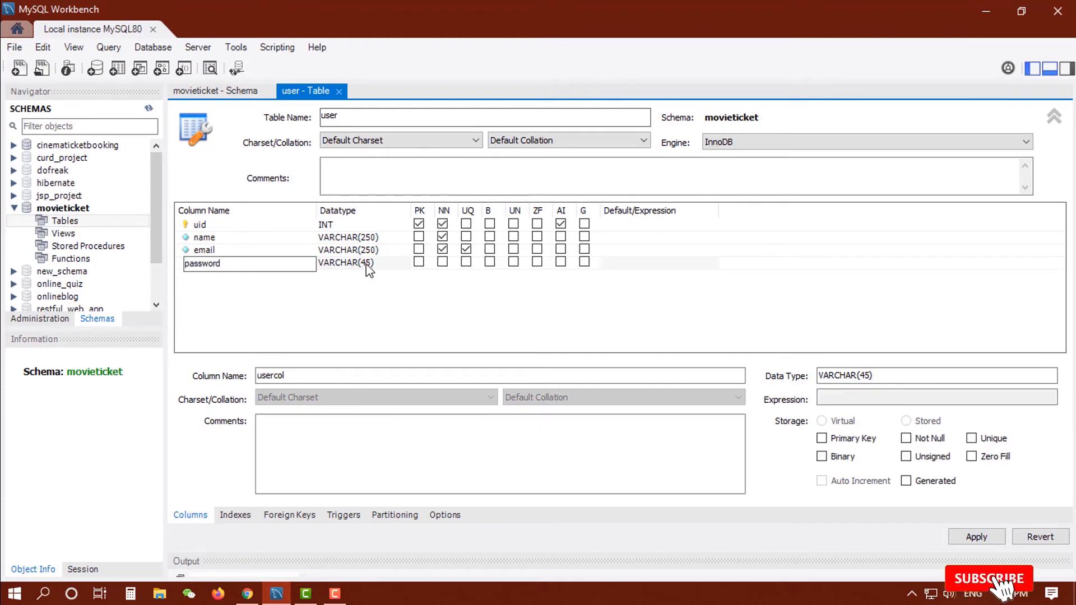
left_click(373, 266)
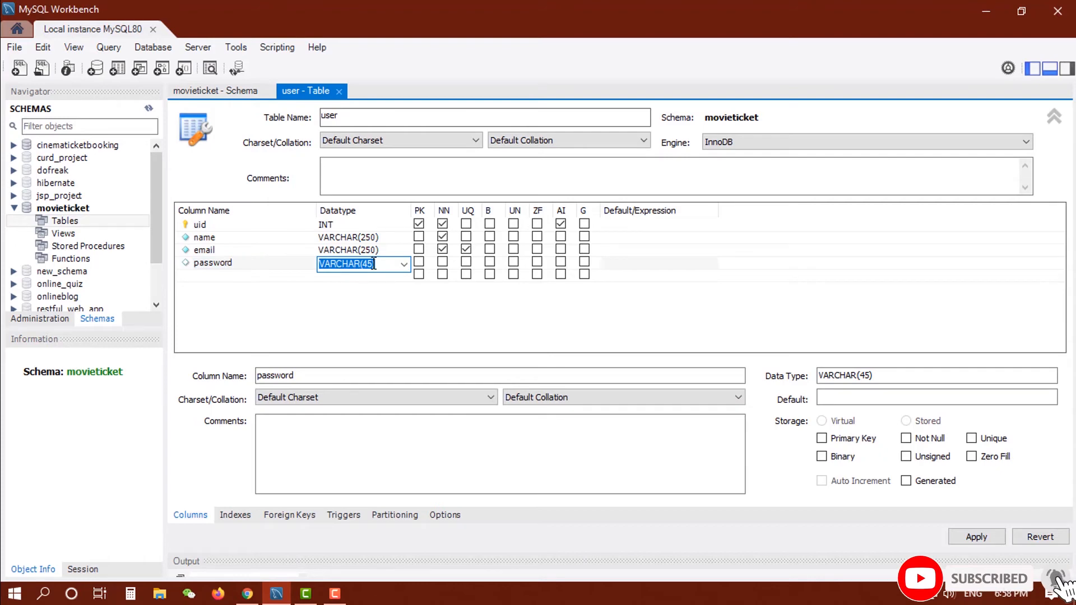
left_click(373, 265)
key("BackSpace")
key("BackSpace")
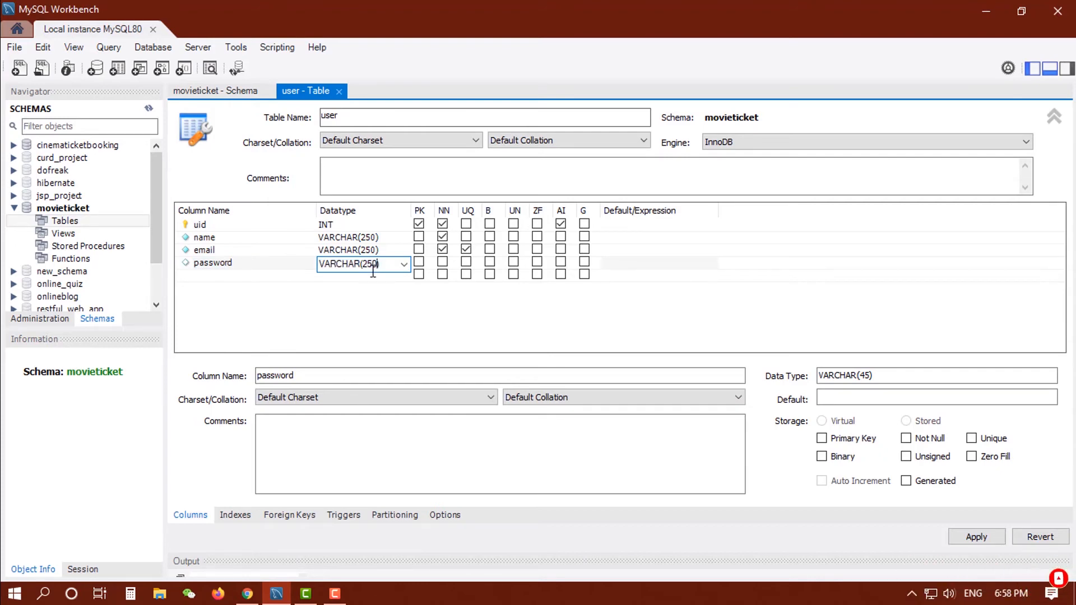
left_click(442, 262)
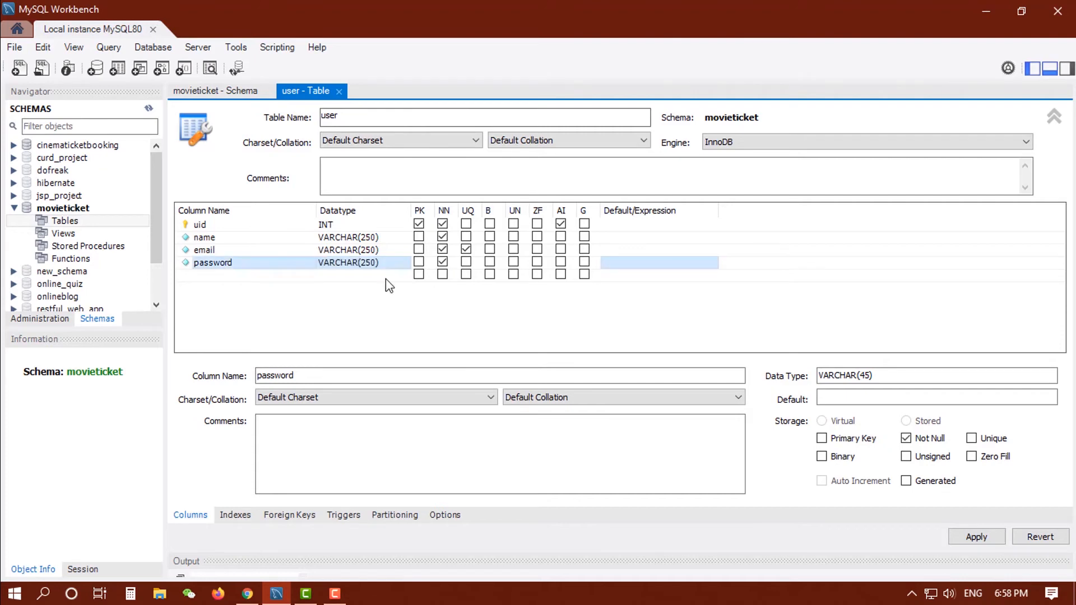
Add dob and gender columns to the user table, both VARCHAR(45) and not null
left_click(225, 279)
left_click(219, 277)
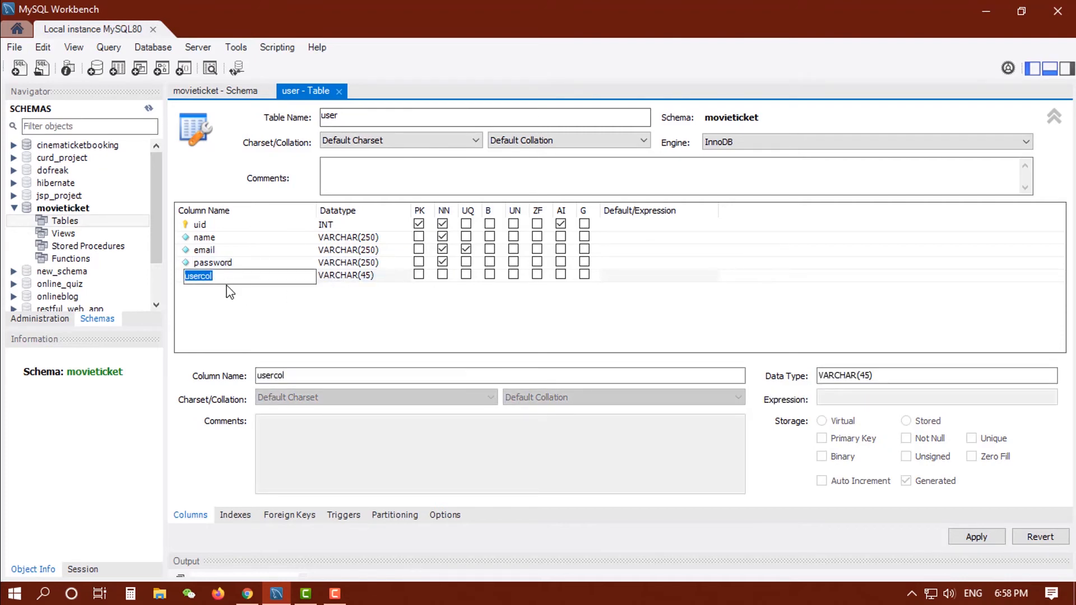
type("dob")
left_click(374, 281)
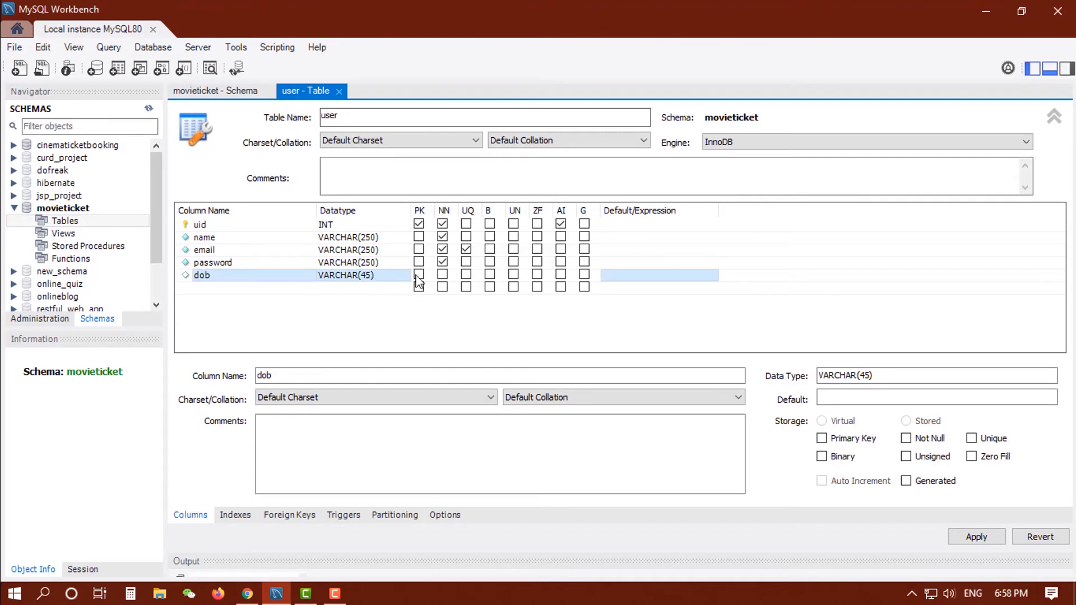
left_click(207, 290)
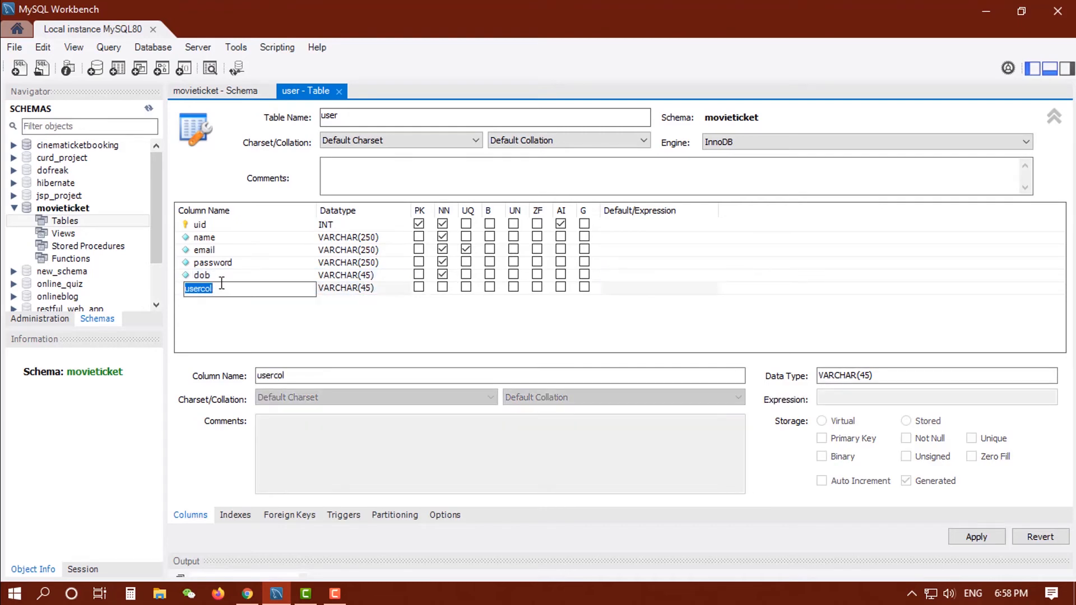
type("gender")
left_click(442, 287)
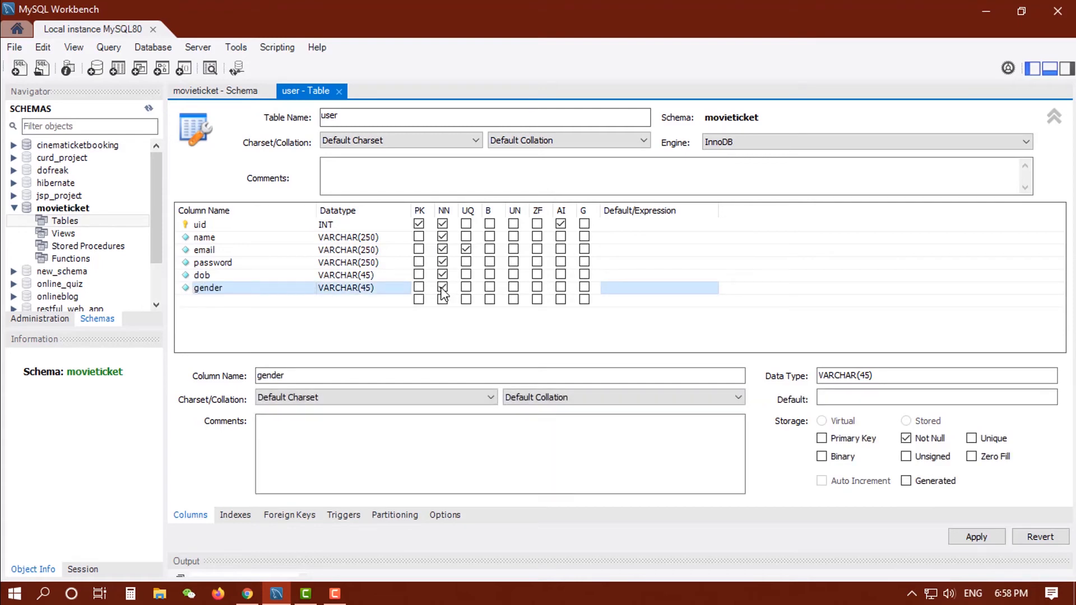
double_click(236, 301)
left_click(292, 322)
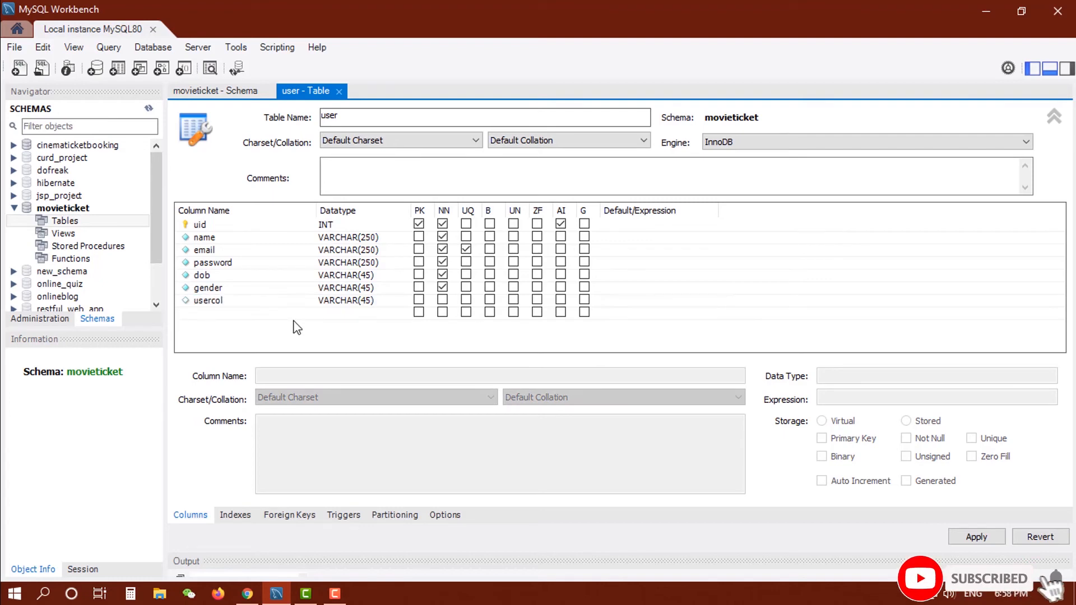
left_click(222, 303)
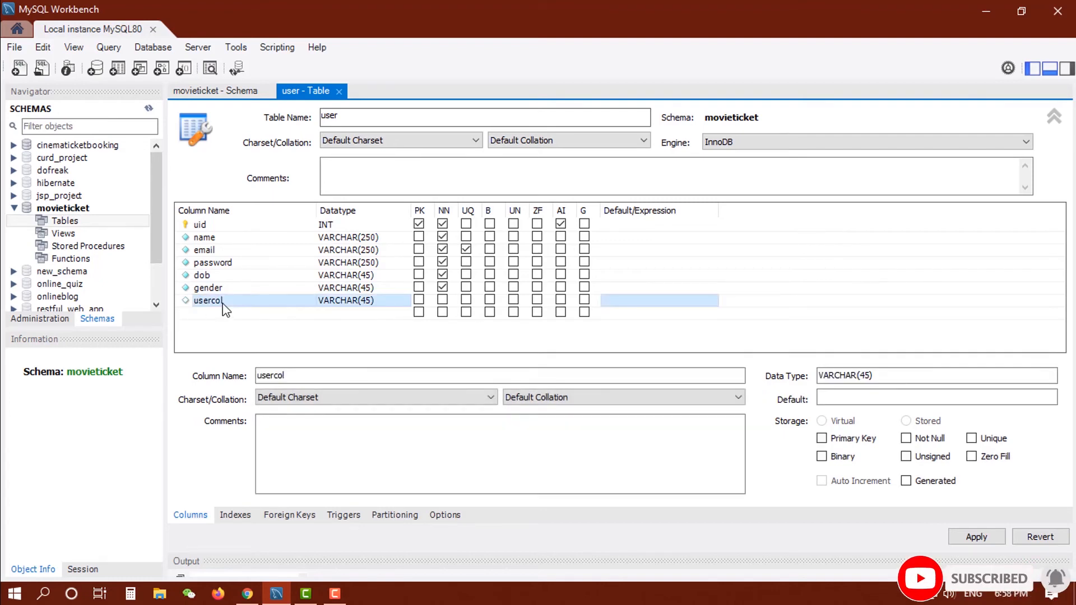
key("Delete")
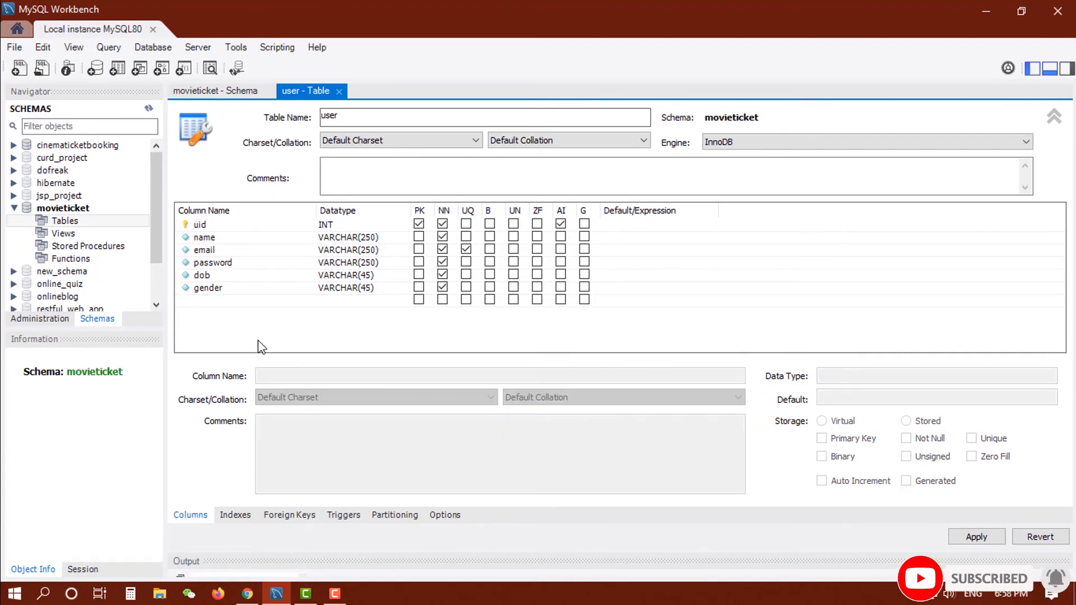
Apply the user table's creation script to the movieticket database and close its table editor
left_click(963, 536)
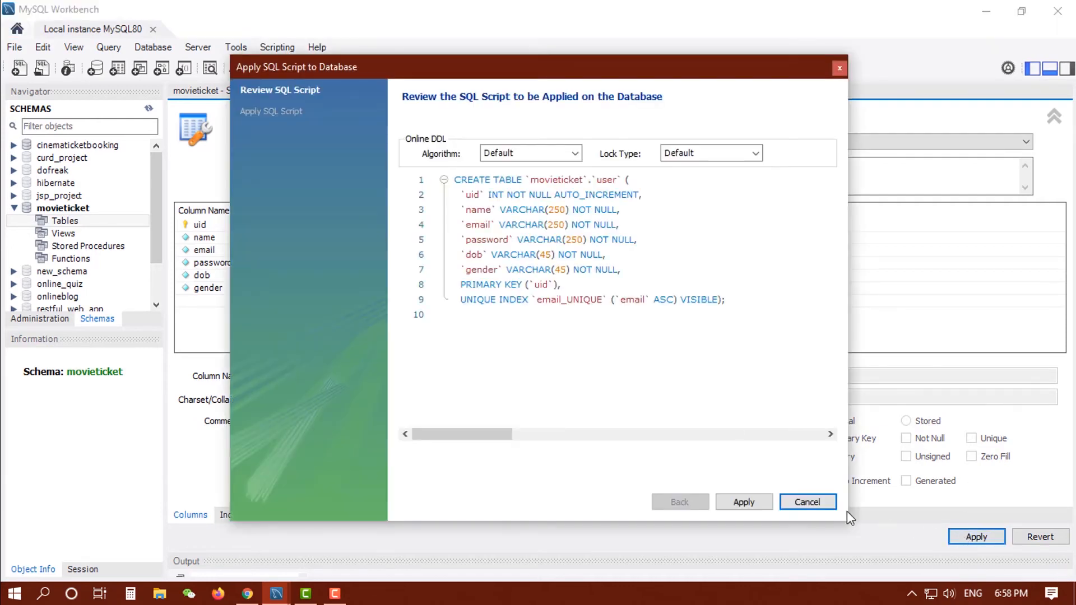
left_click(738, 504)
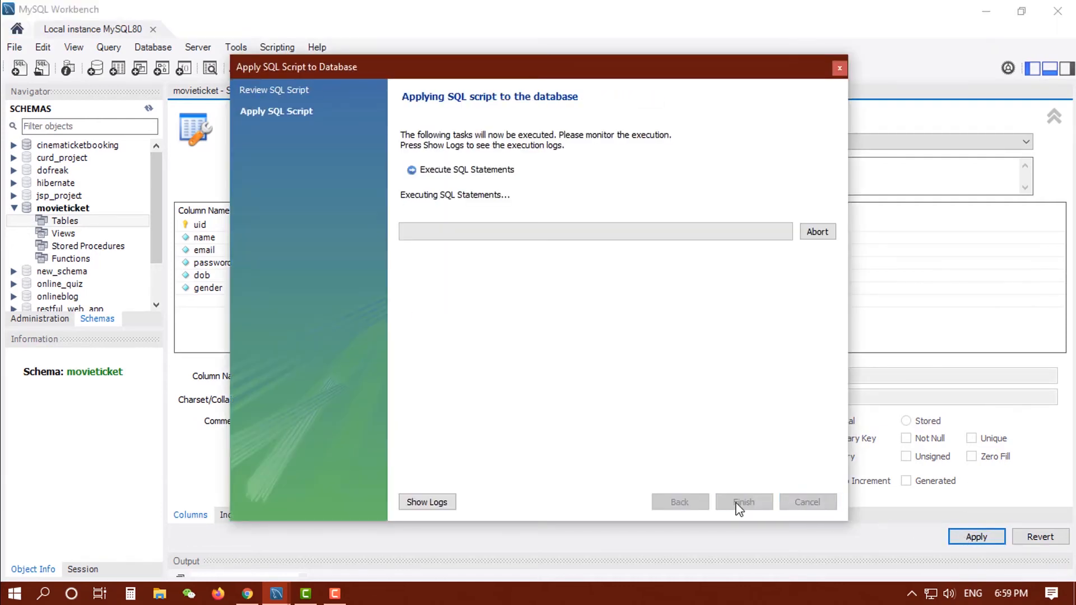
left_click(739, 503)
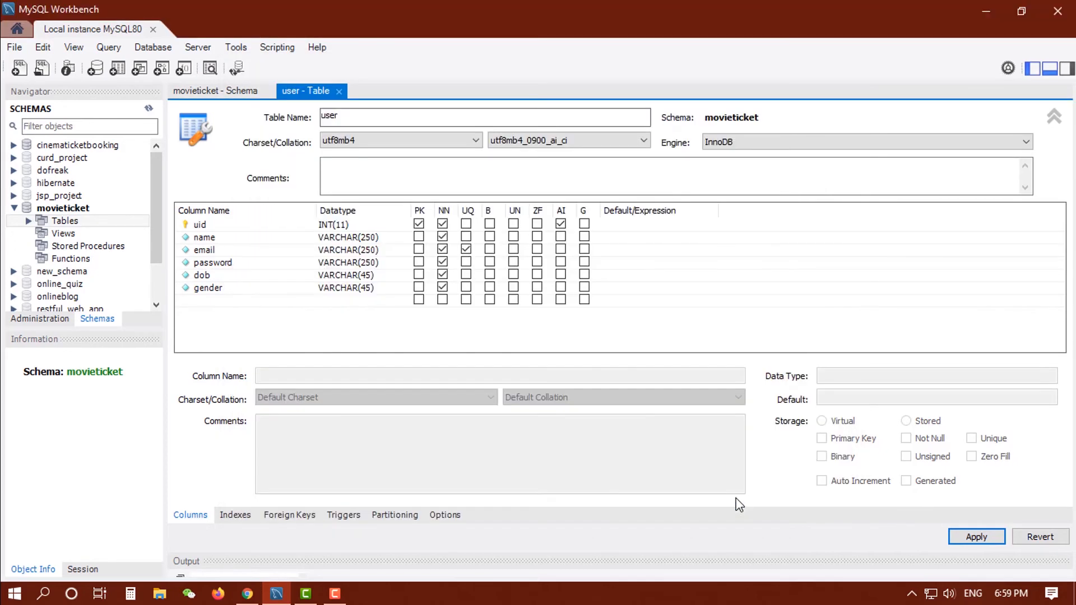
left_click(339, 91)
Display the rows of the user table in the movieticket schema, and close the query result
left_click(29, 221)
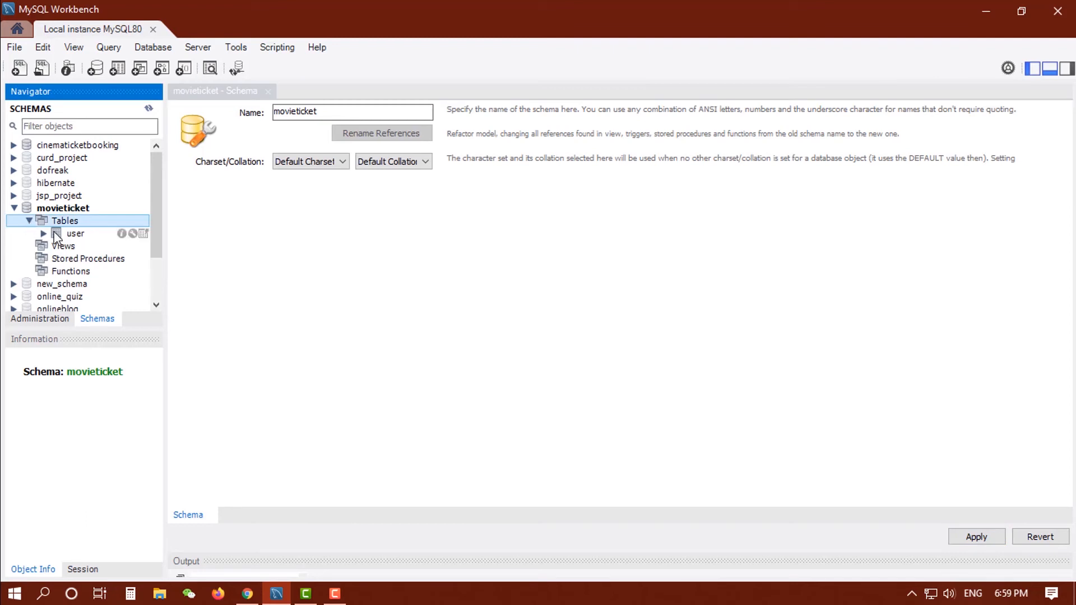
left_click(144, 234)
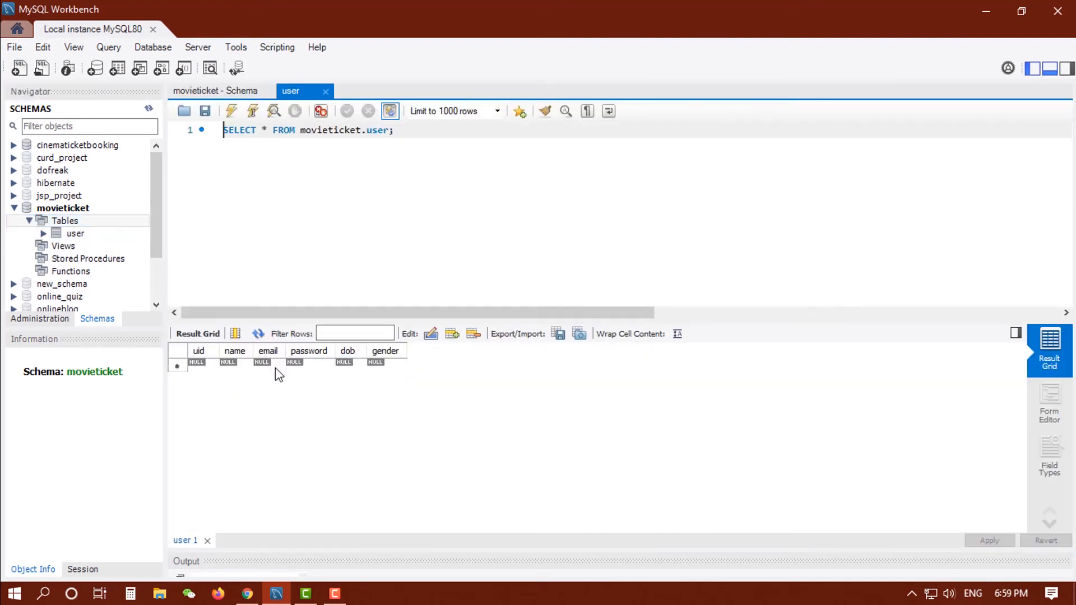
left_click(325, 92)
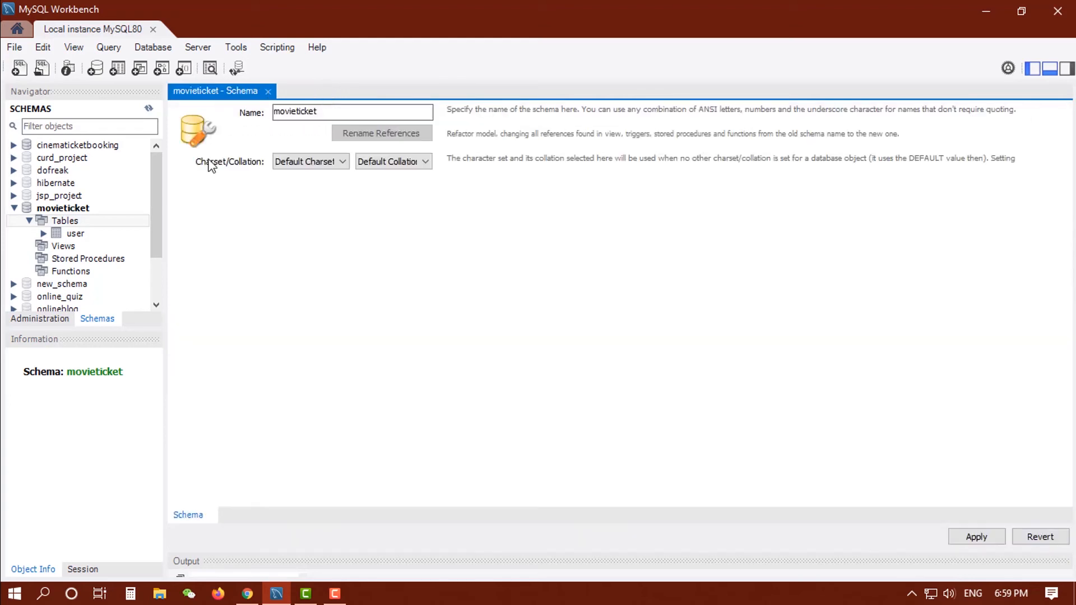
Start a new movieticket table named admin with an INT column aid as not-null, auto-increment primary key
right_click(121, 218)
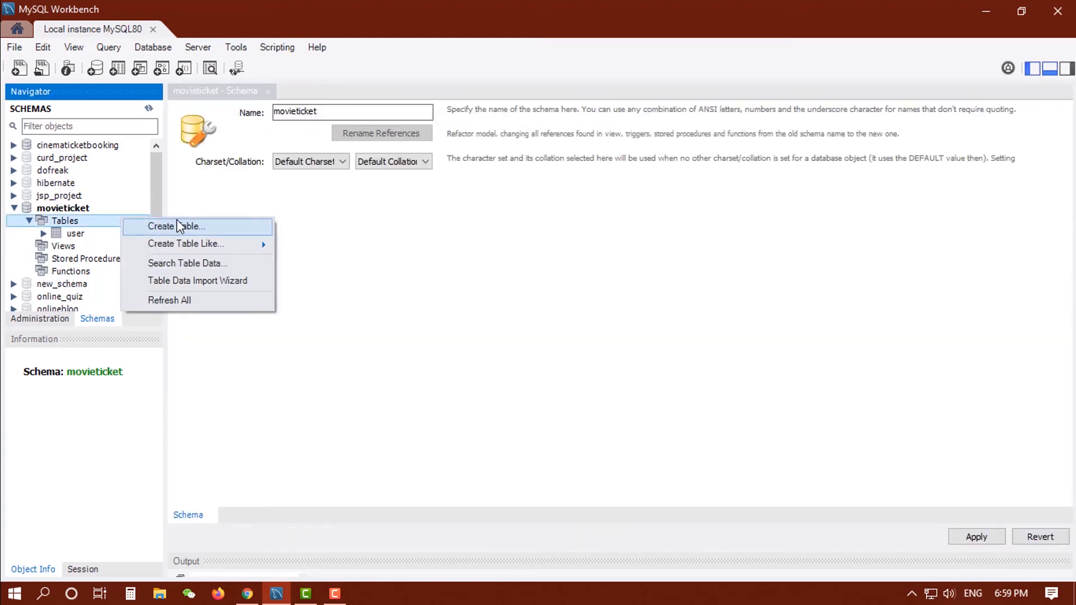
left_click(215, 227)
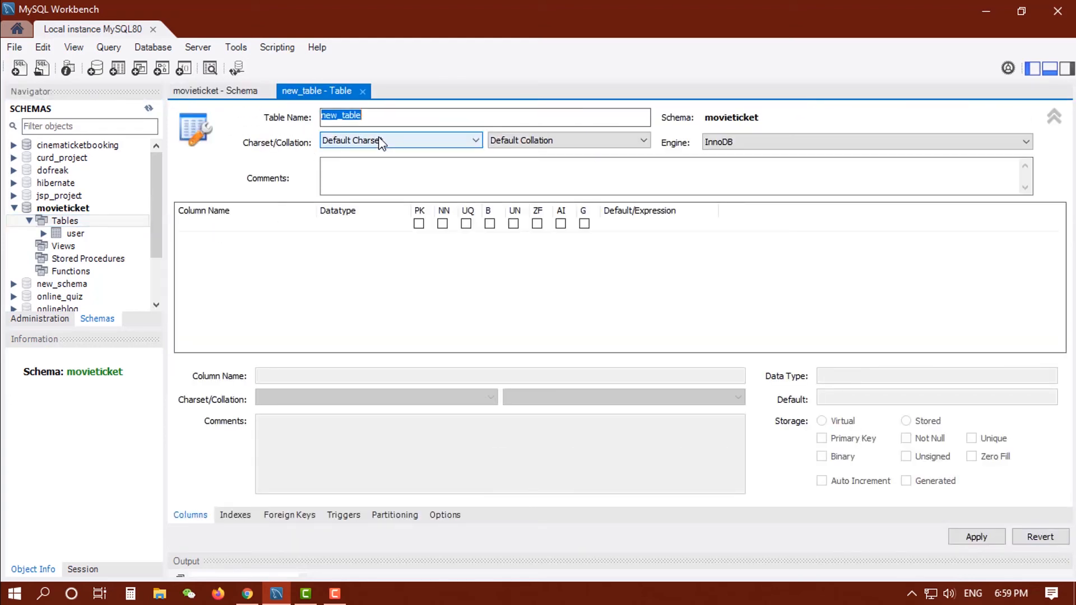
type("admin")
left_click(273, 230)
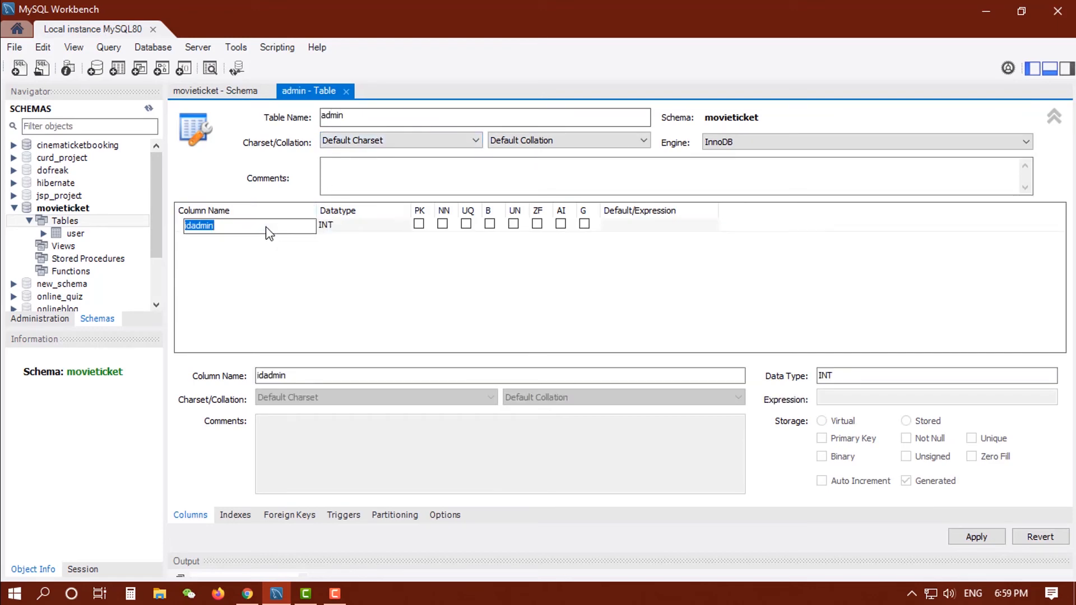
type("adi")
left_click(442, 229)
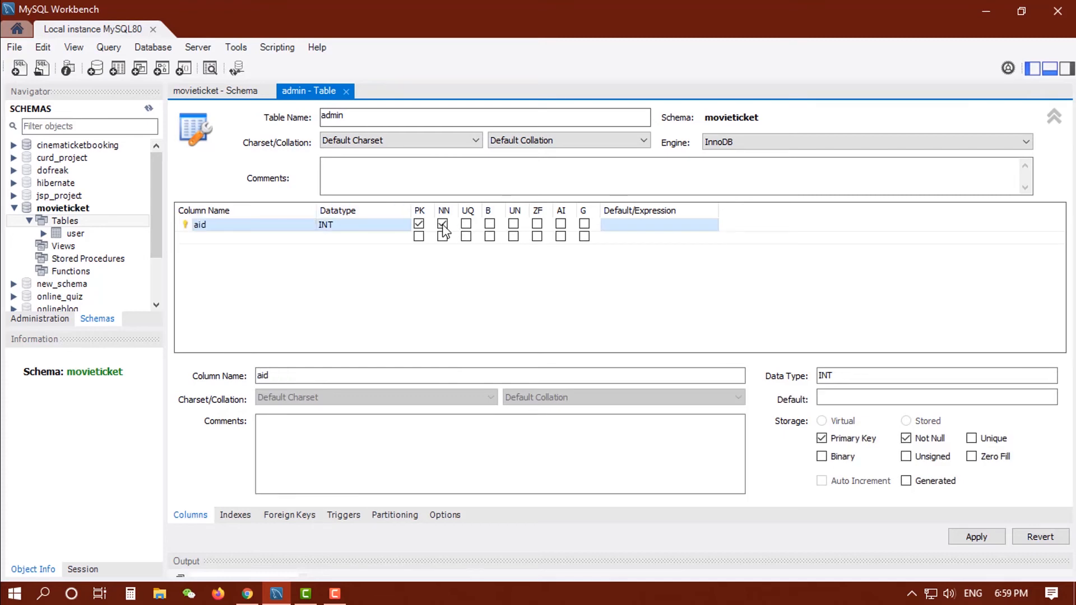
left_click(561, 224)
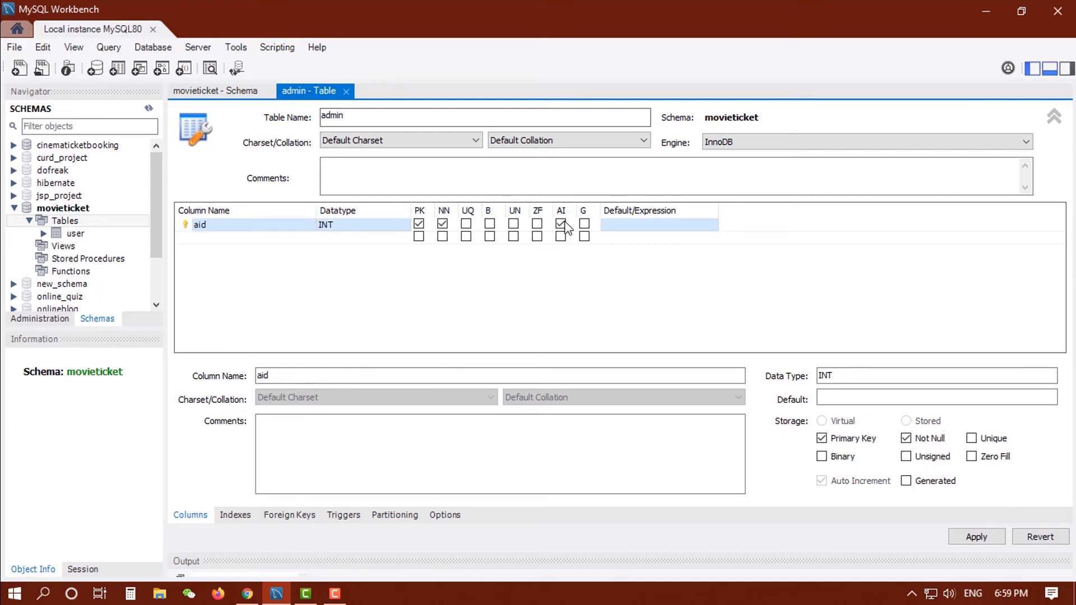
Add a name column to the admin table with datatype VARCHAR(250), marked not null
double_click(208, 238)
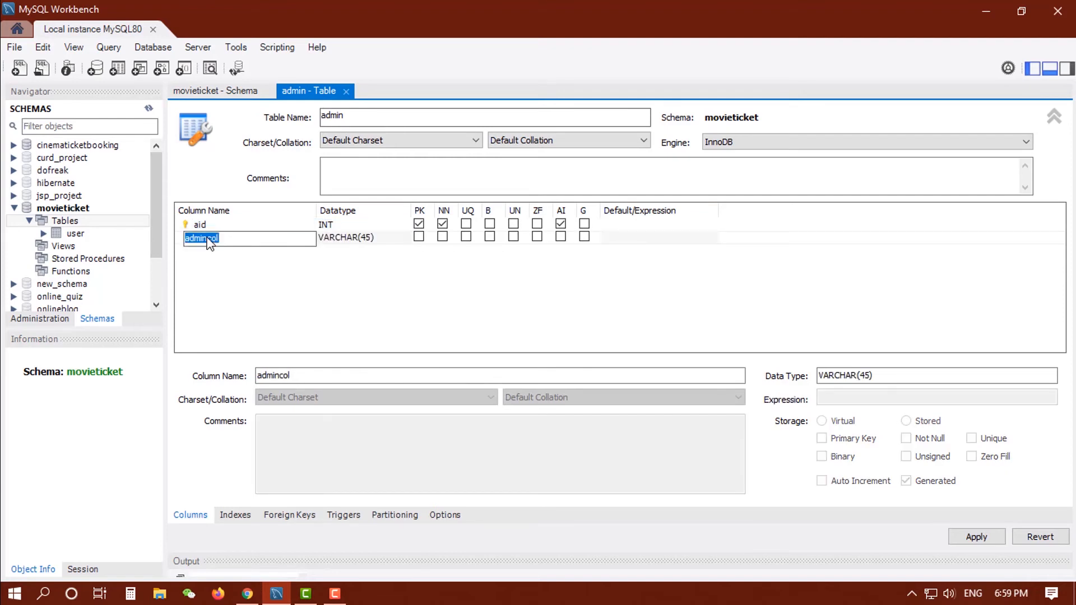
type("name")
left_click(382, 240)
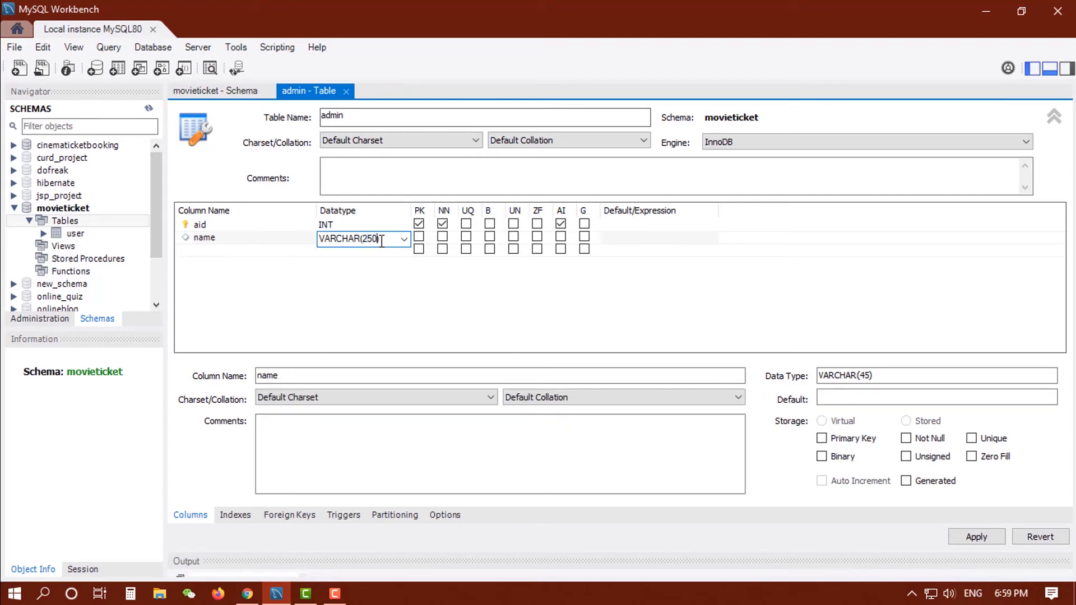
type("250")
left_click(442, 236)
Add an email column to the admin table with datatype VARCHAR(250), marked not null
left_click(216, 250)
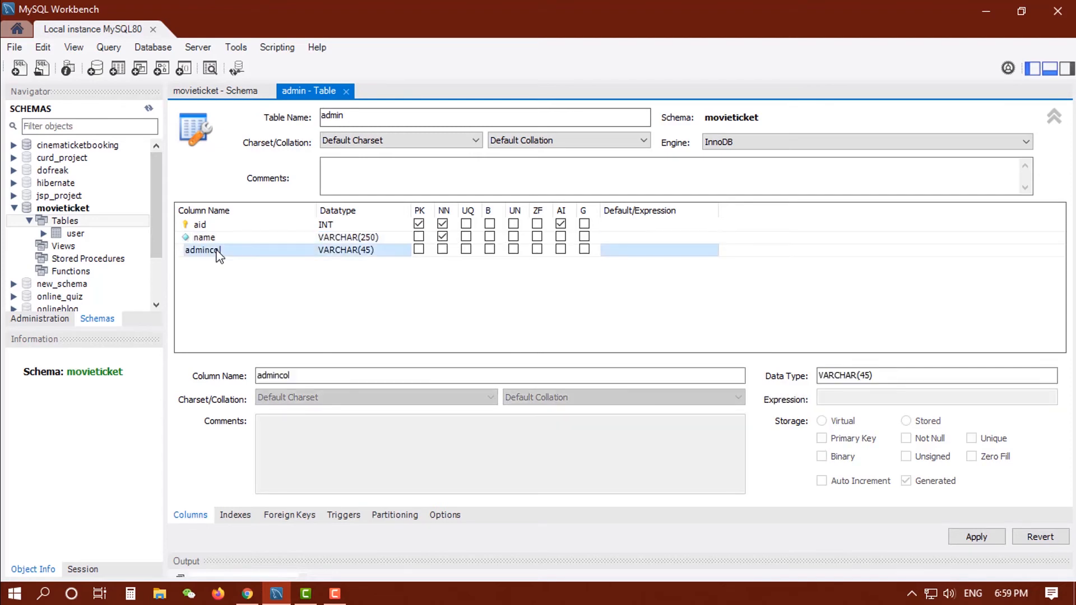
left_click(218, 252)
type("email")
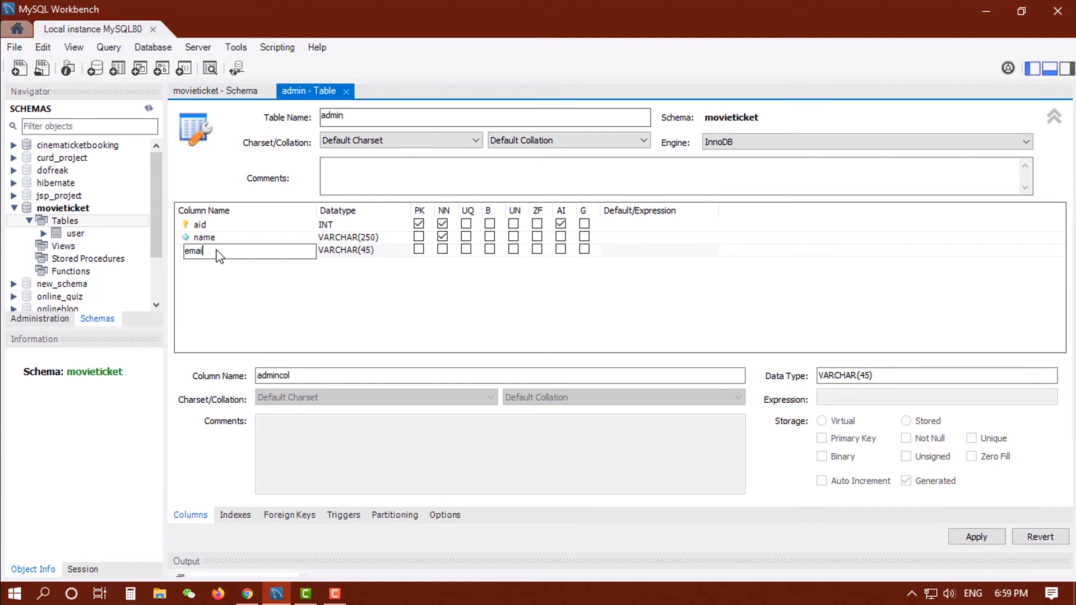
left_click(347, 252)
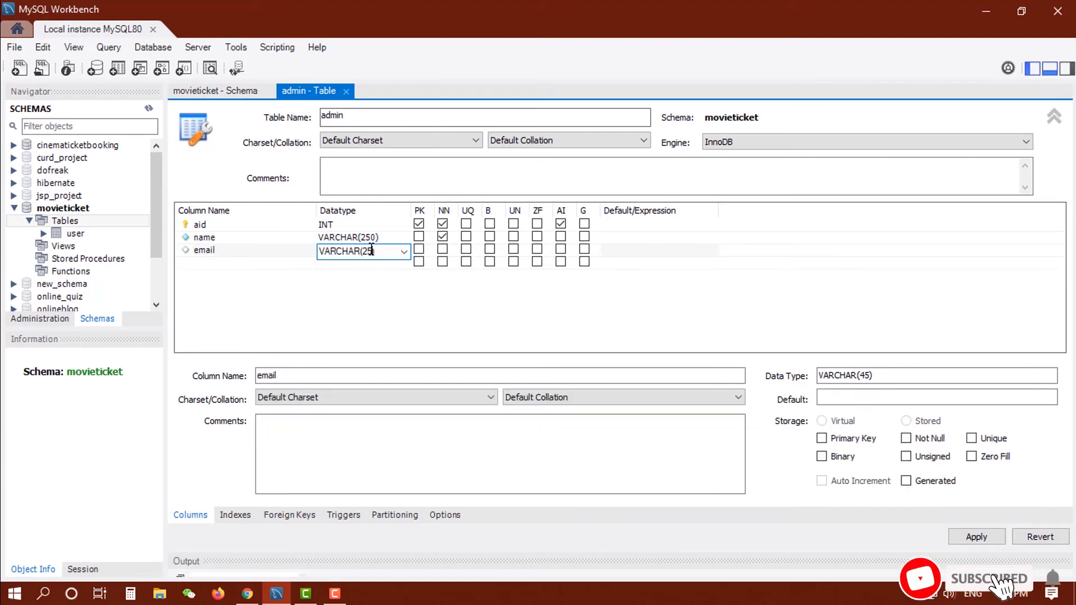
left_click(442, 249)
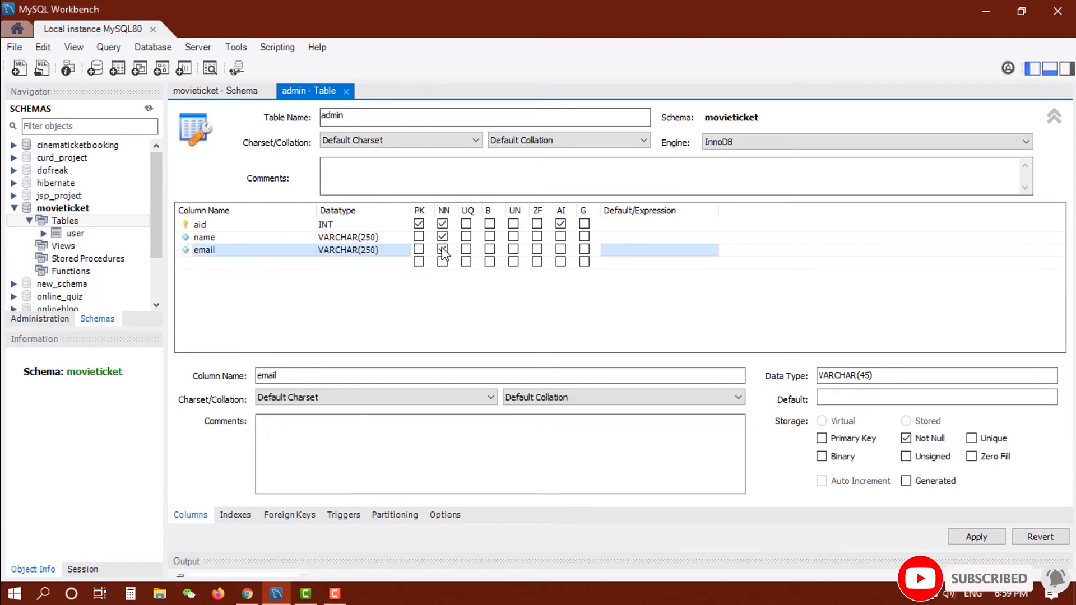
Add a column named password to the admin table with datatype VARCHAR(250), marked not null
left_click(216, 263)
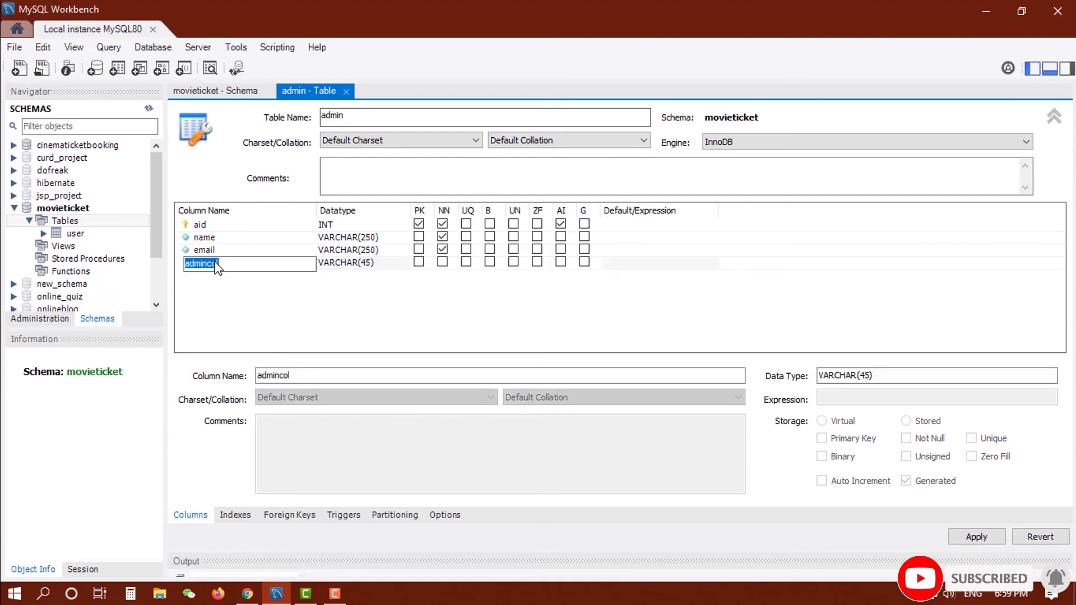
type("passwo")
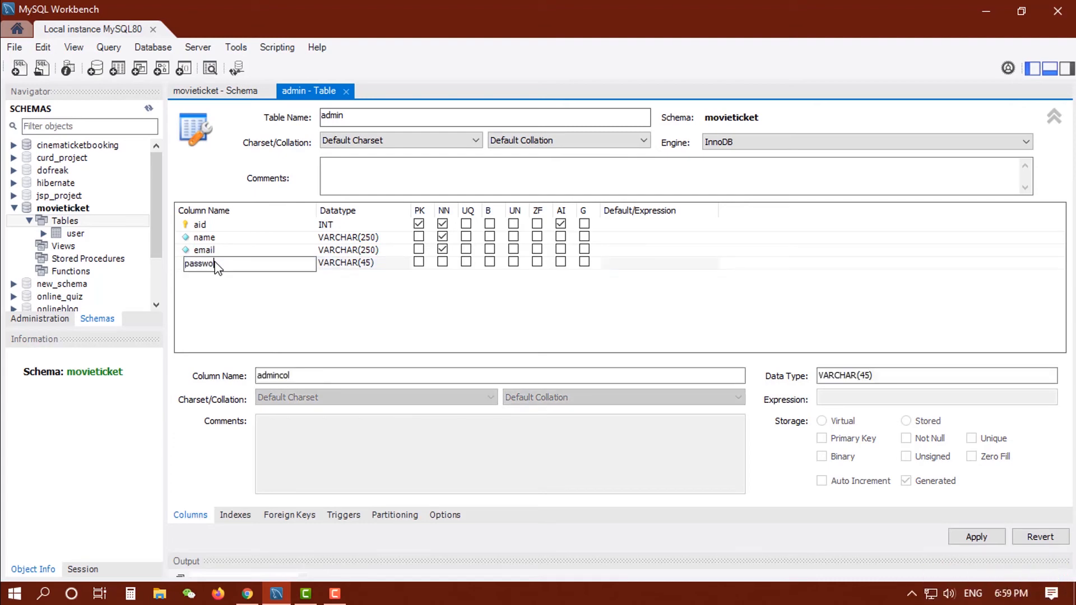
type("rd")
key("Return")
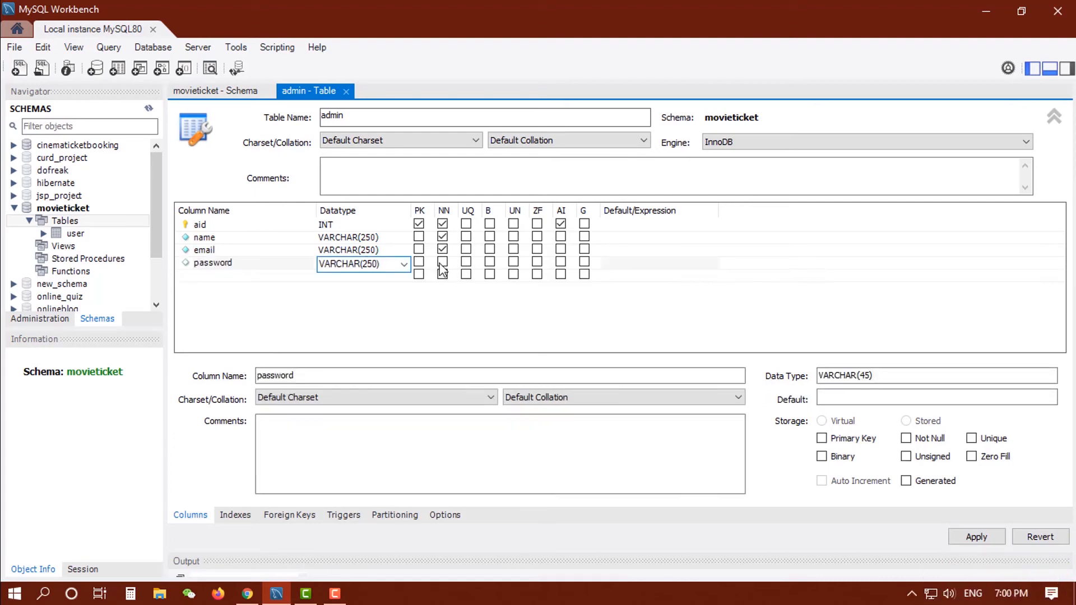
left_click(442, 262)
Add not-null VARCHAR(45) columns dob, gender and role to the admin table, and mark its email column unique
left_click(216, 275)
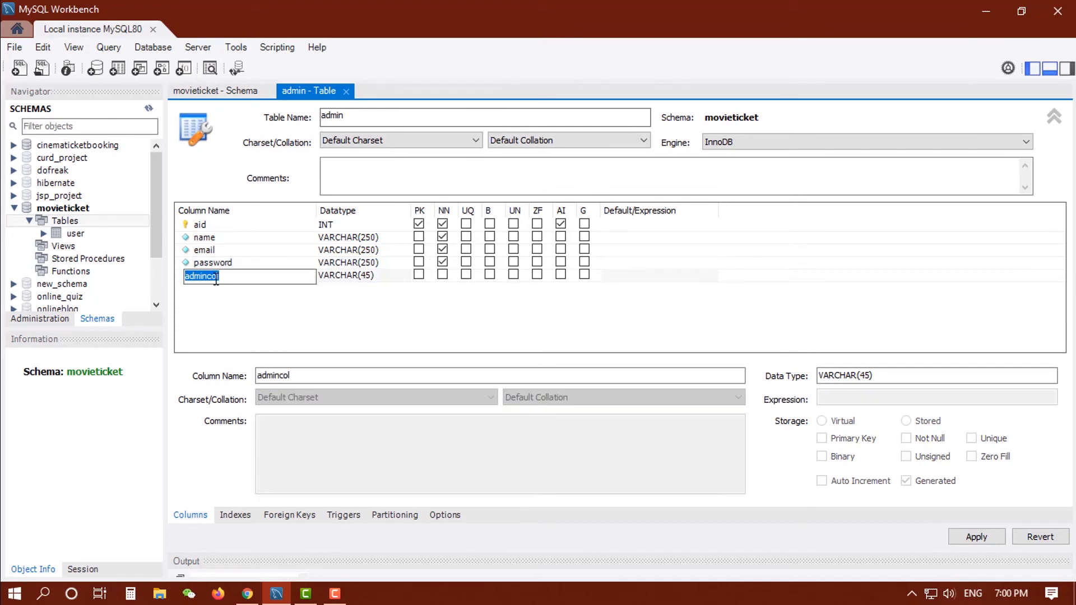
type("dob")
left_click(442, 274)
left_click(244, 286)
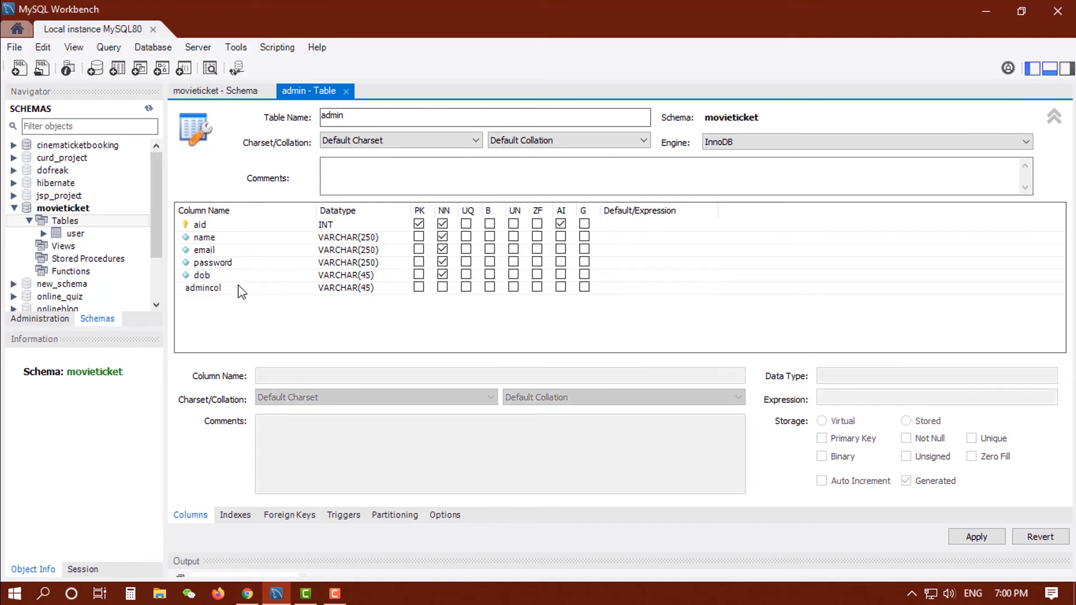
type("gender")
key("Return")
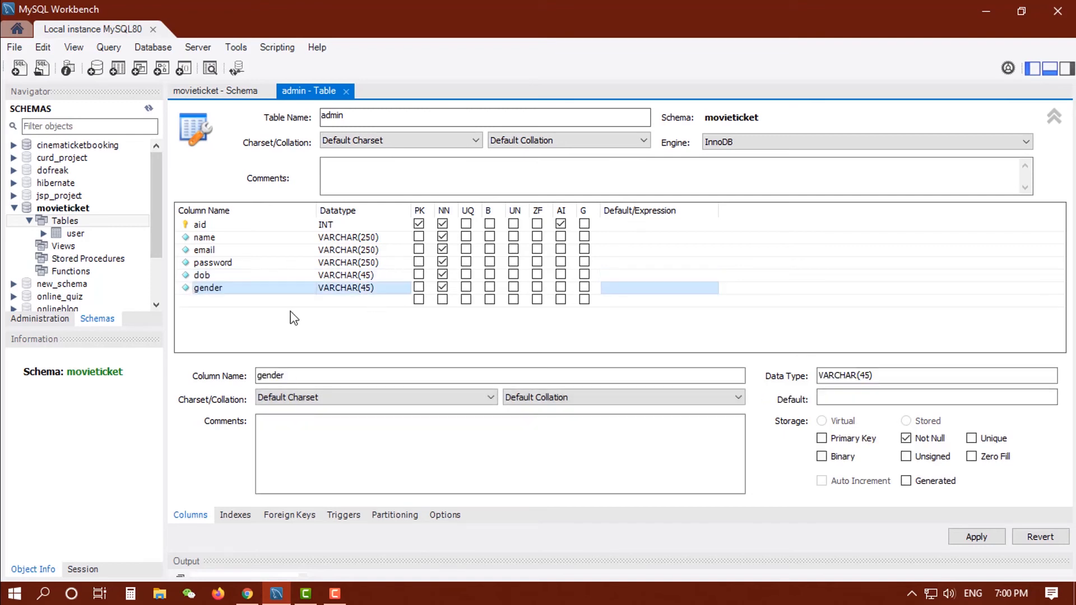
left_click(214, 301)
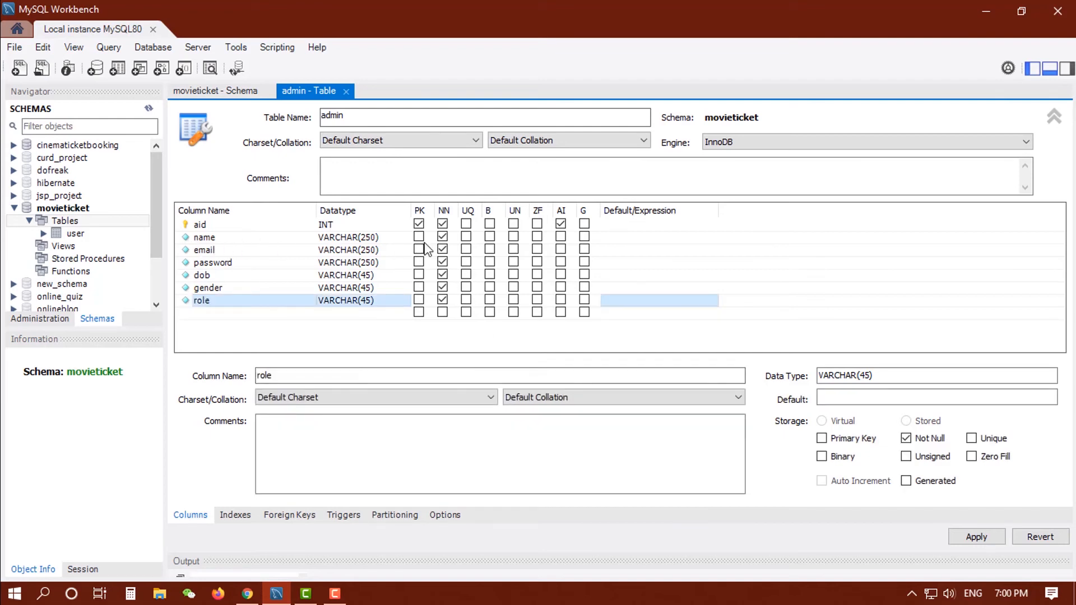
left_click(467, 249)
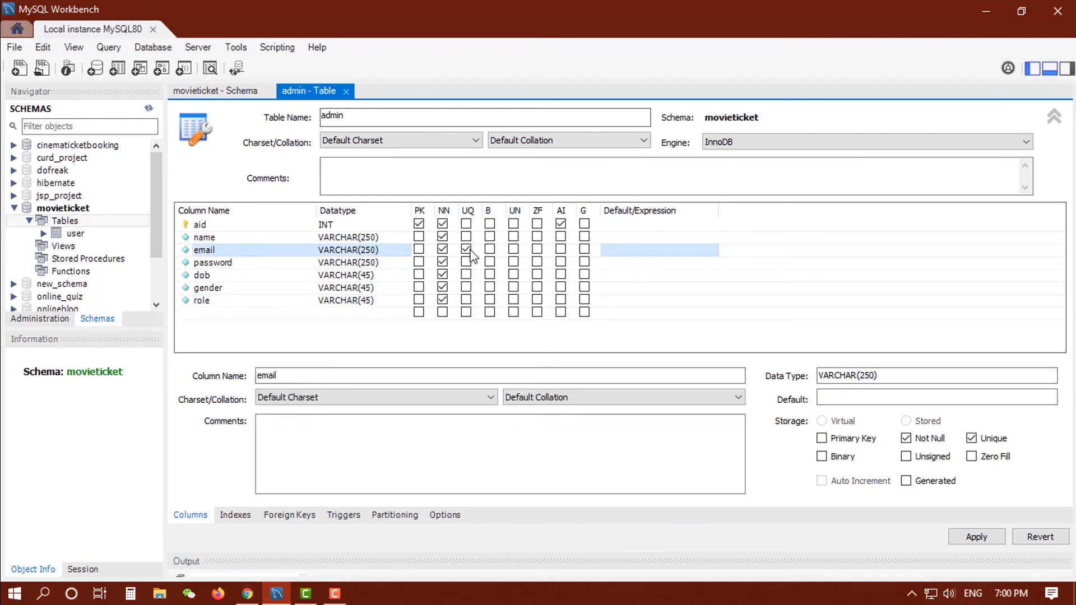
Apply the admin table's creation script to the database and display the table's rows
left_click(977, 537)
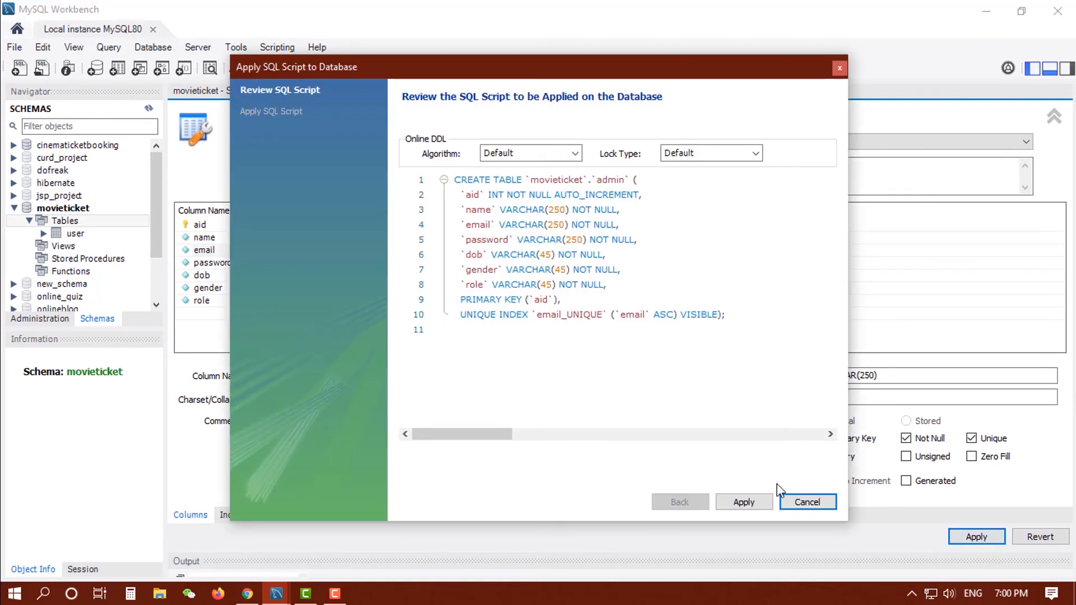
left_click(745, 501)
left_click(746, 501)
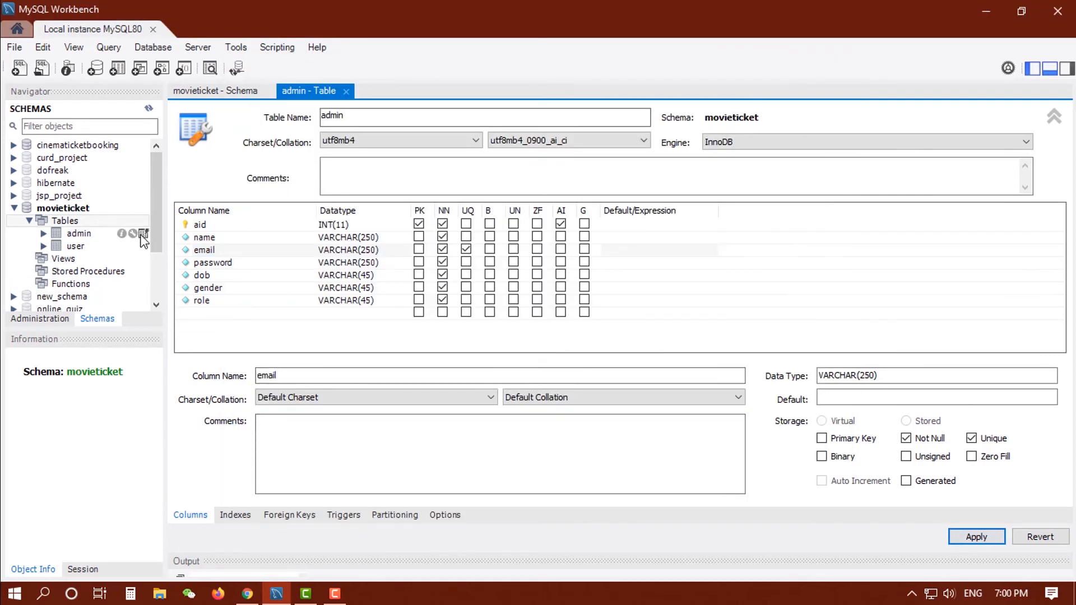
left_click(143, 234)
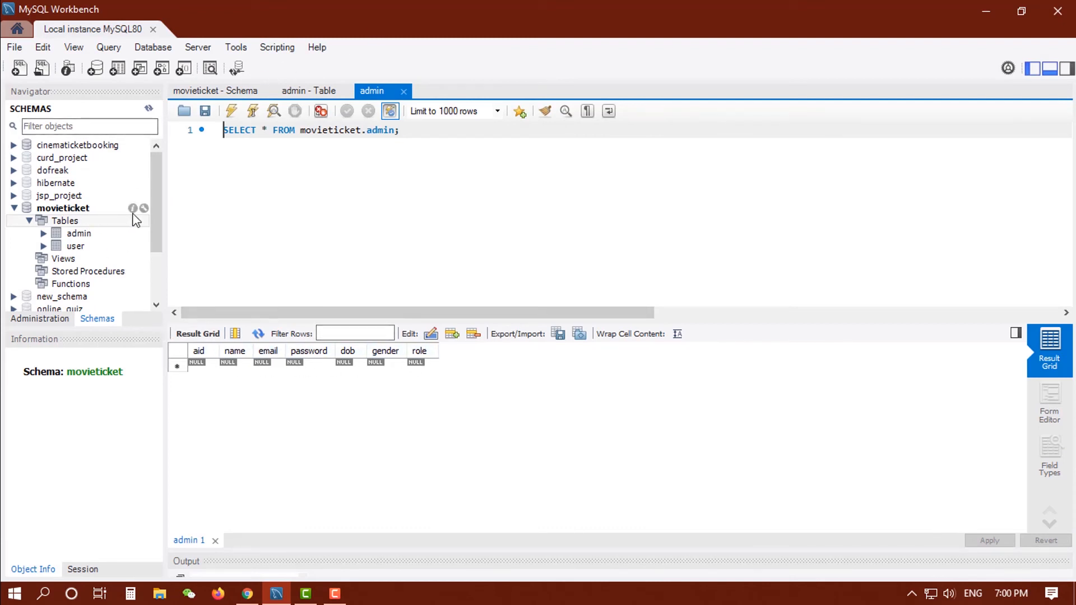
Start another table in movieticket with an INT column mid as not-null, auto-increment primary key
right_click(94, 222)
left_click(157, 230)
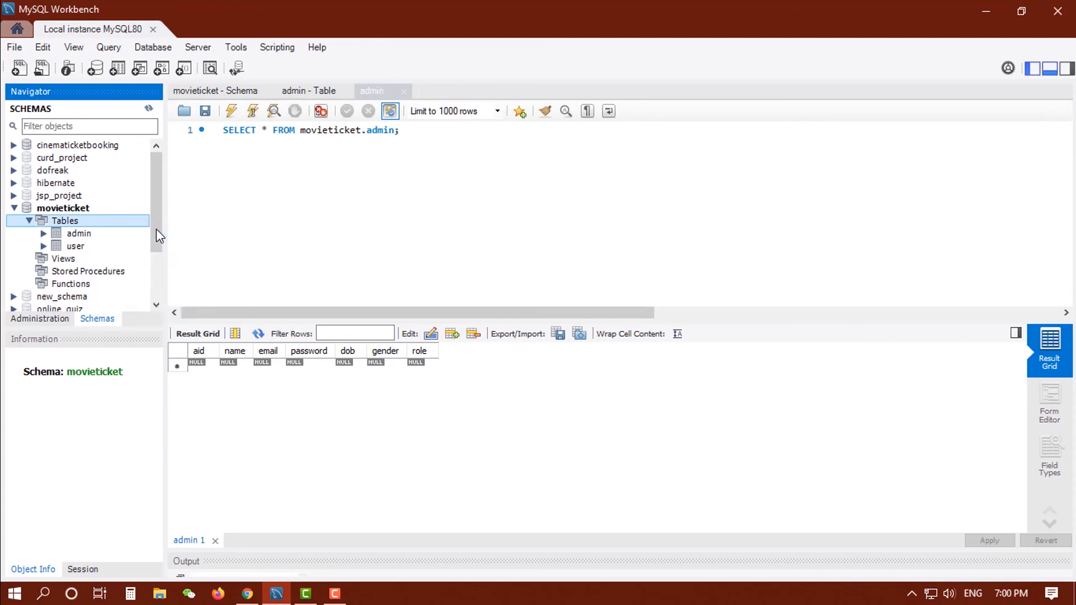
left_click(199, 225)
type("mid")
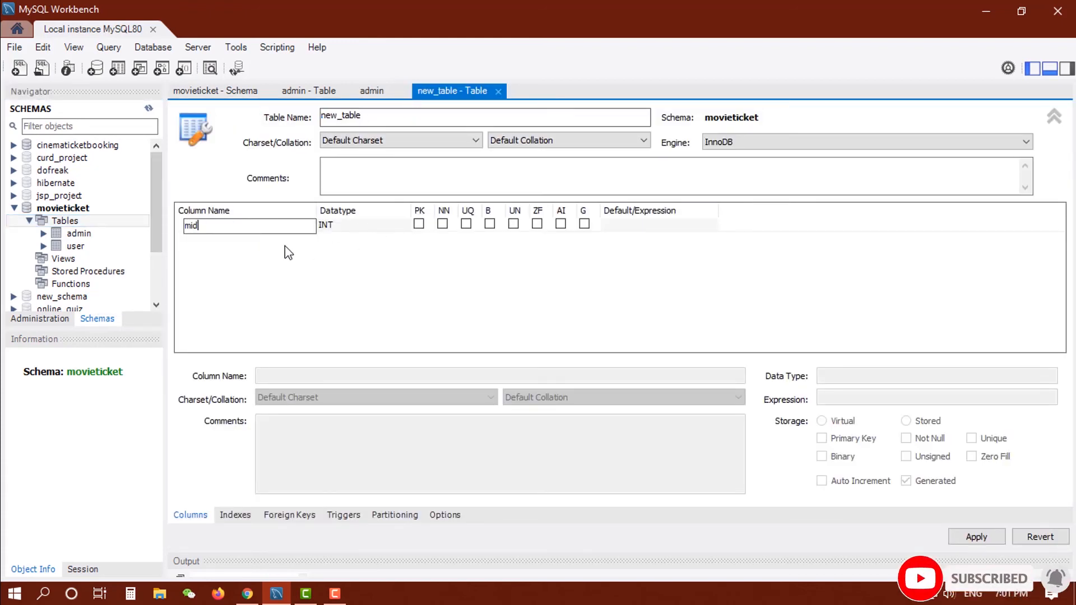
left_click(214, 242)
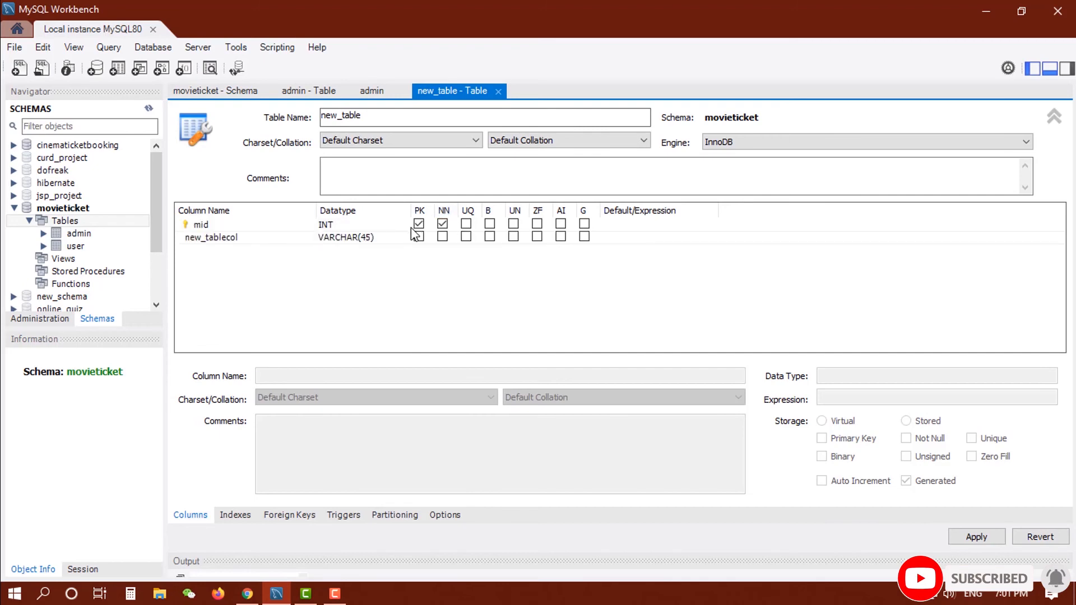
left_click(560, 223)
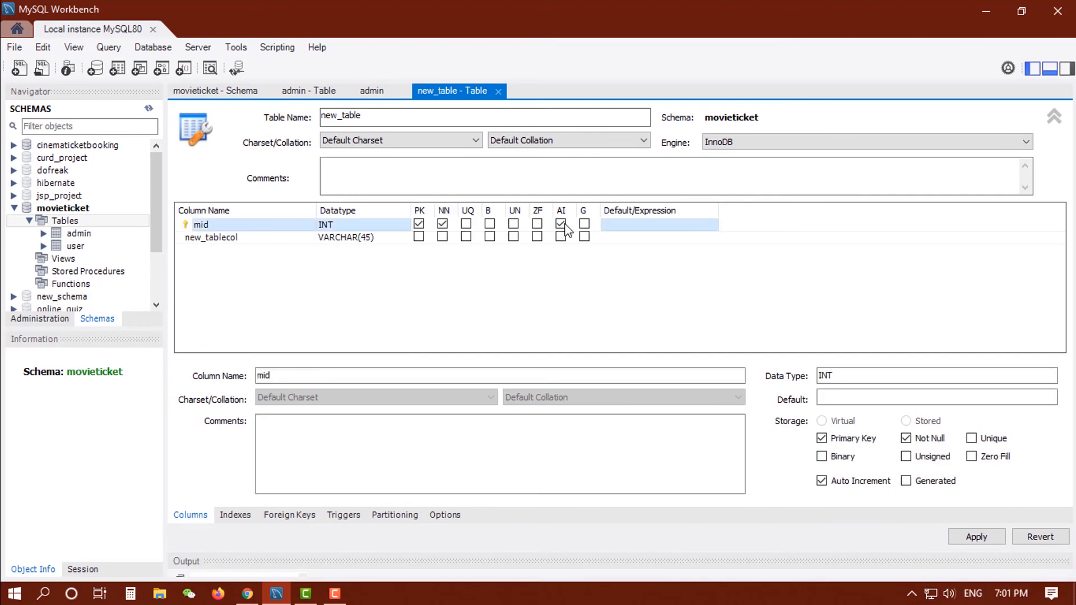
Add a name column of type VARCHAR(250) below mid in the new table and mark it not null
left_click(229, 240)
left_click(230, 240)
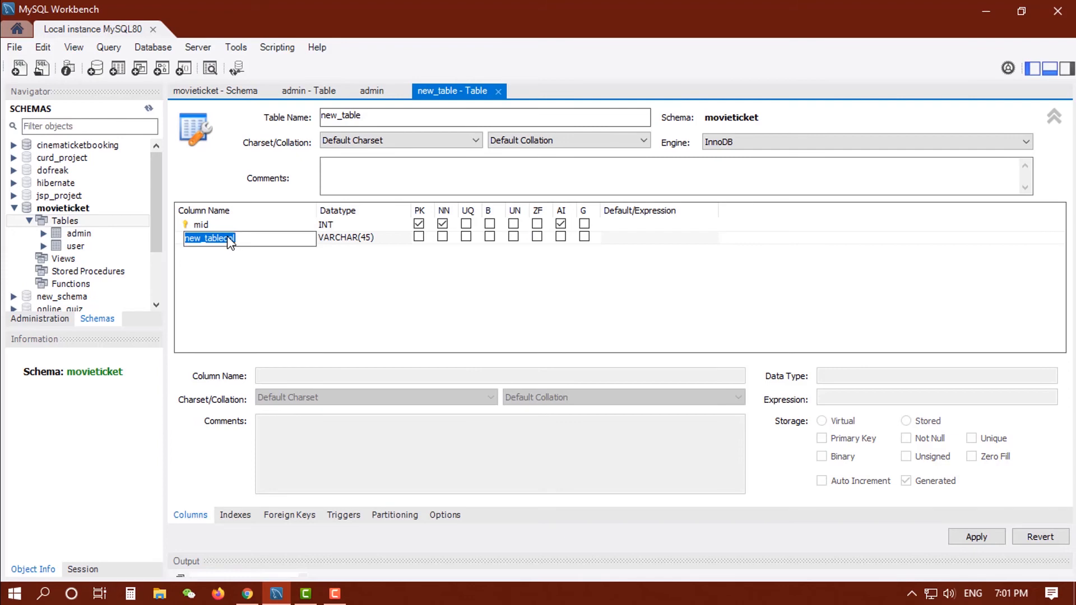
type("name")
left_click(370, 245)
left_click(369, 239)
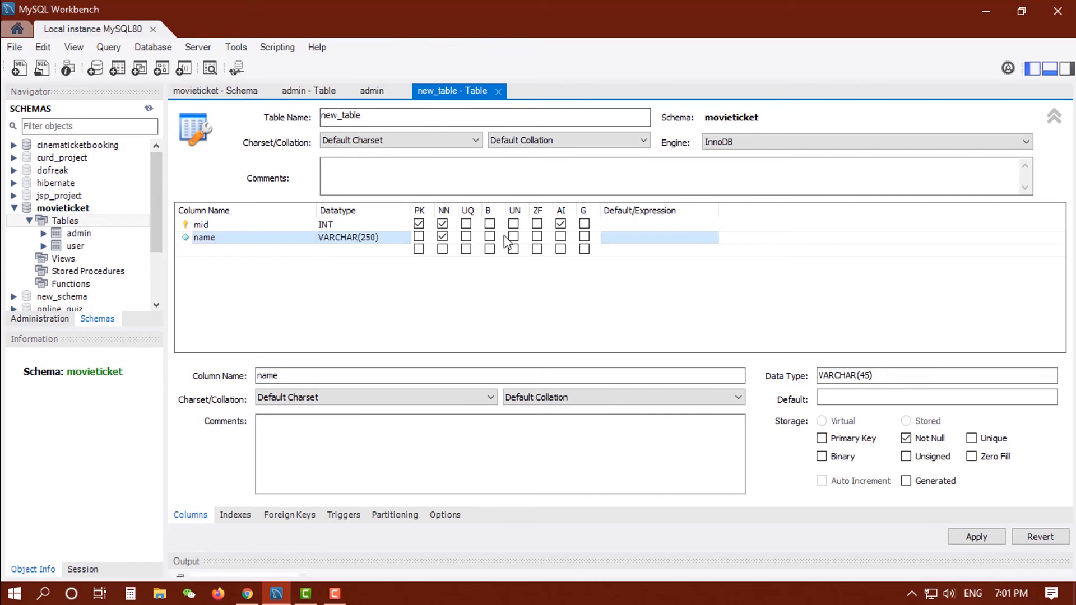
Add a not-null director column of type VARCHAR(450) below name in the new table
double_click(211, 250)
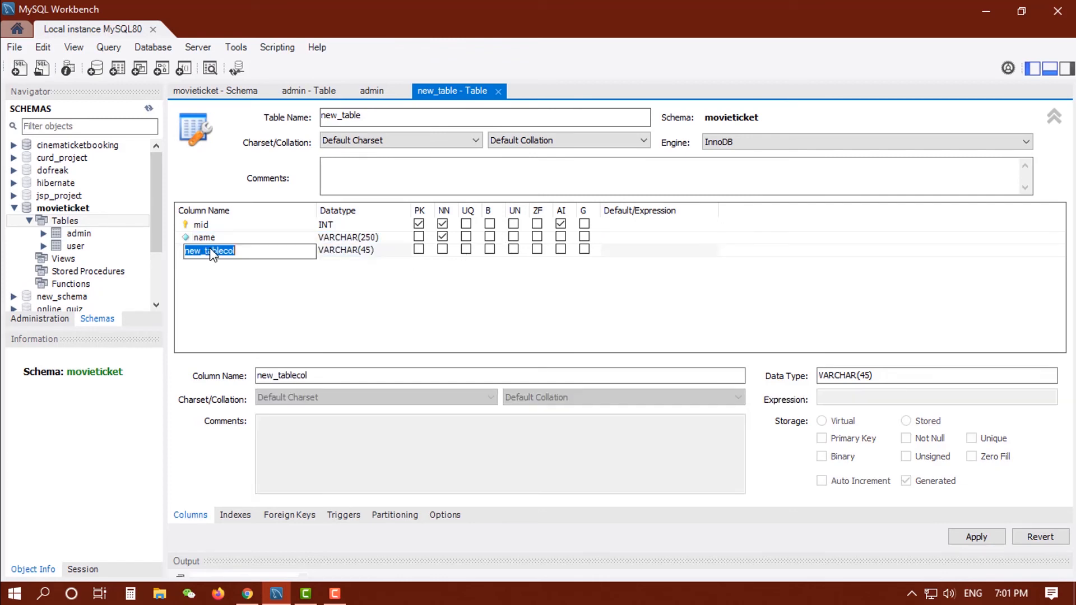
type("director")
left_click(443, 249)
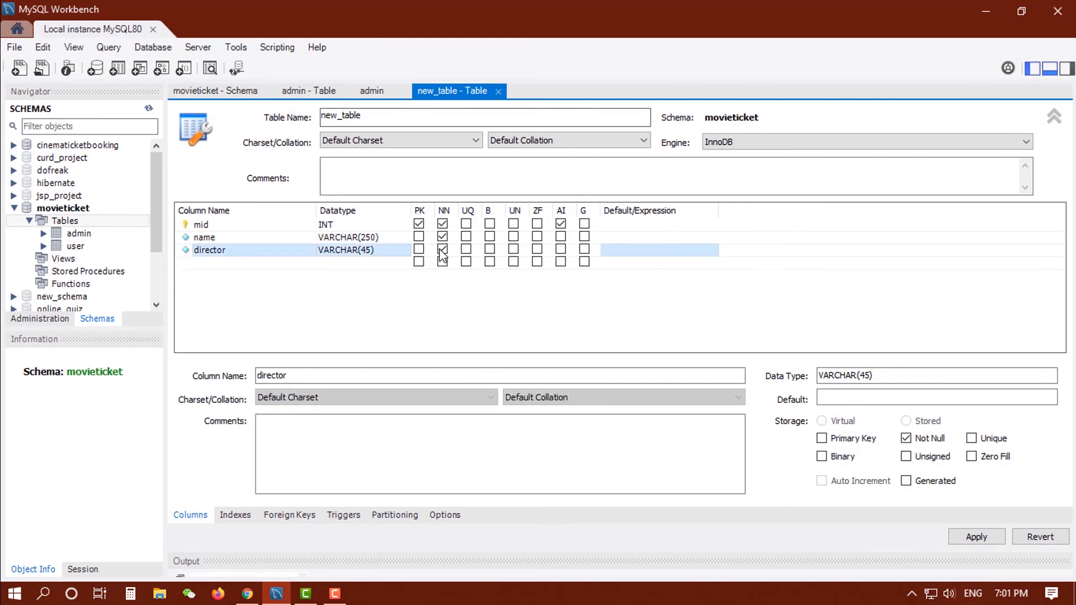
double_click(371, 251)
key("BackSpace")
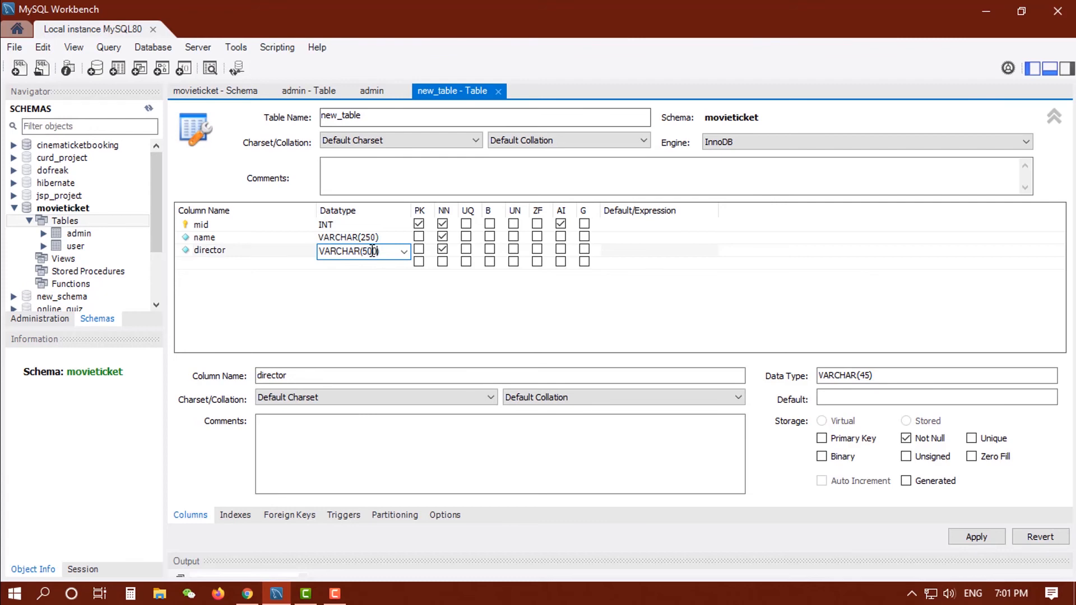
type("450")
Add a releasedate column below director, keeping the VARCHAR(45) type, and mark it not null
left_click(222, 263)
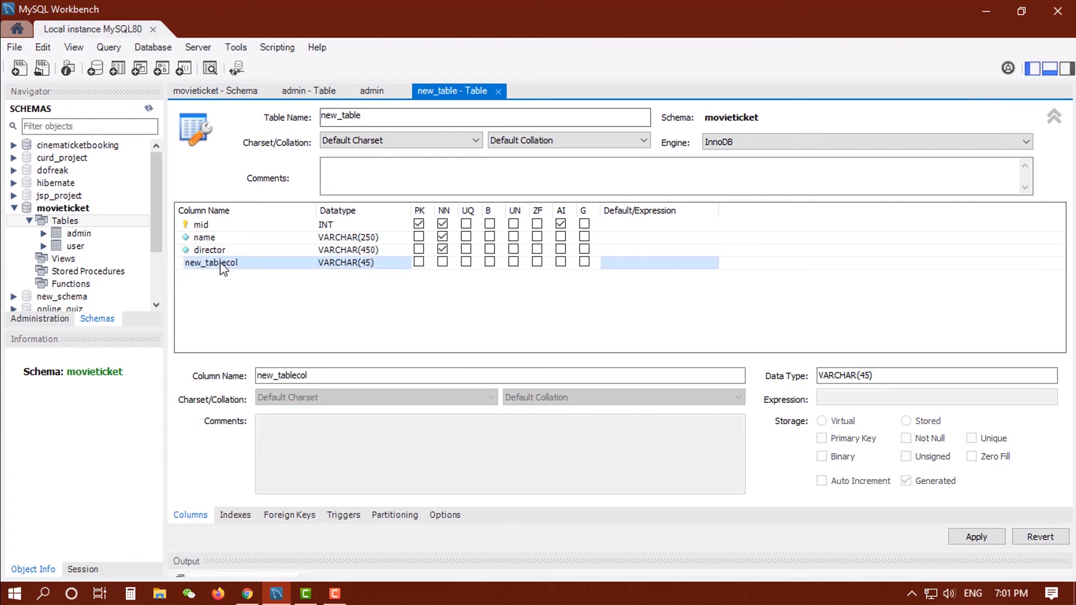
key("BackSpace")
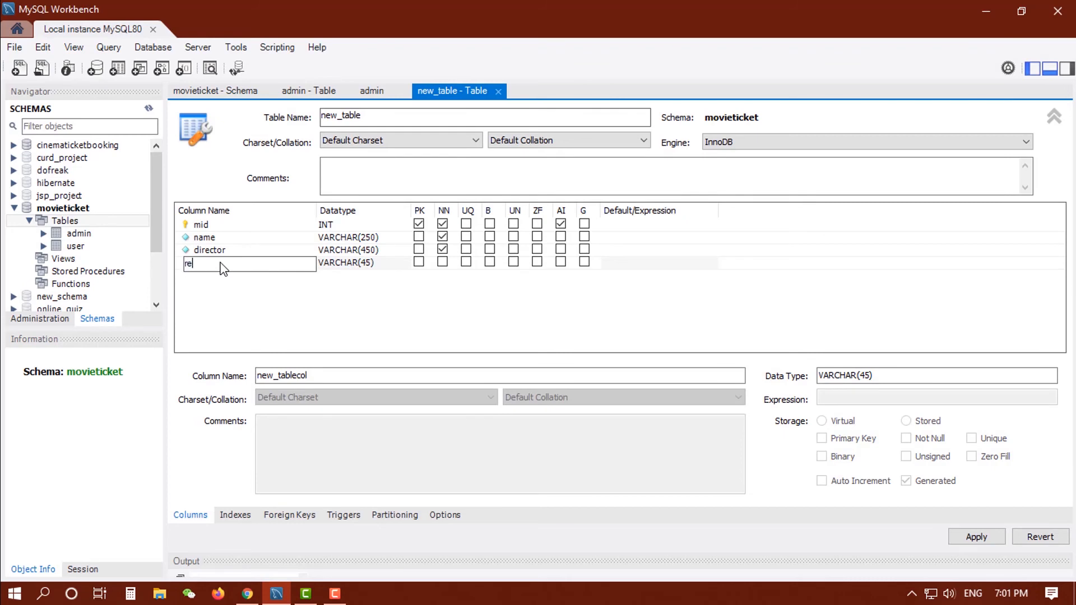
type("releasing")
key("BackSpace")
key("BackSpace")
key("BackSpace")
type("edate")
left_click(442, 262)
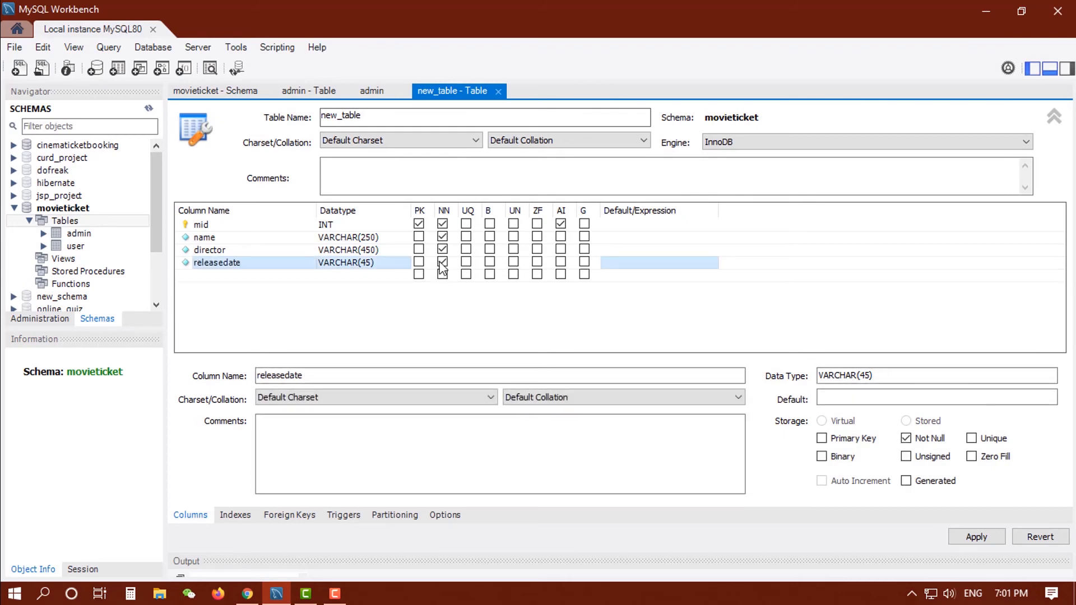
Add a not-null casts column of type VARCHAR(450) below releasedate
left_click(207, 278)
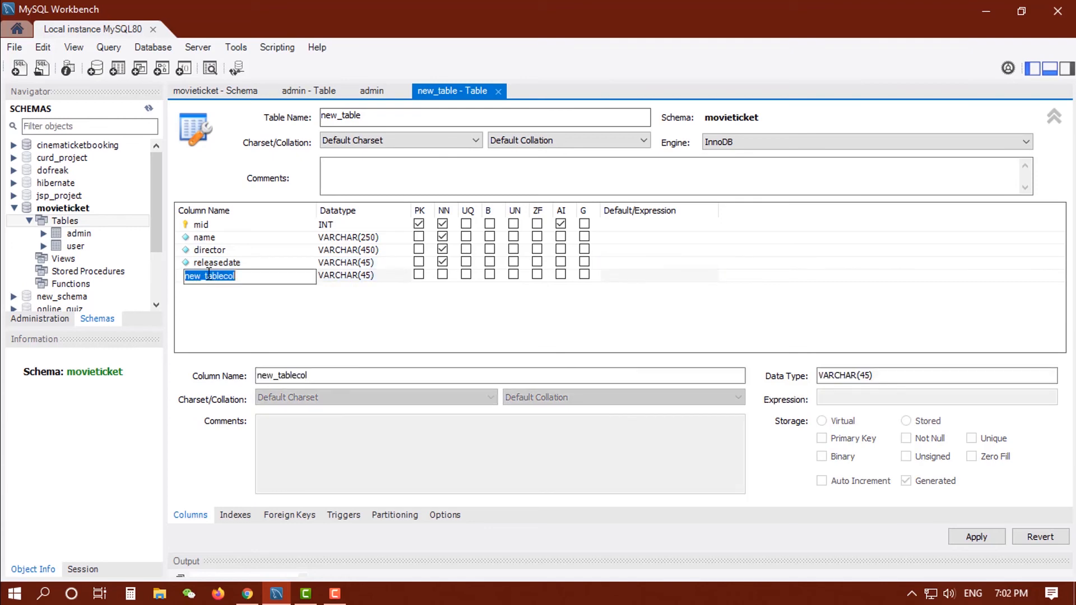
type("casts")
left_click(442, 275)
left_click(362, 287)
left_click(368, 277)
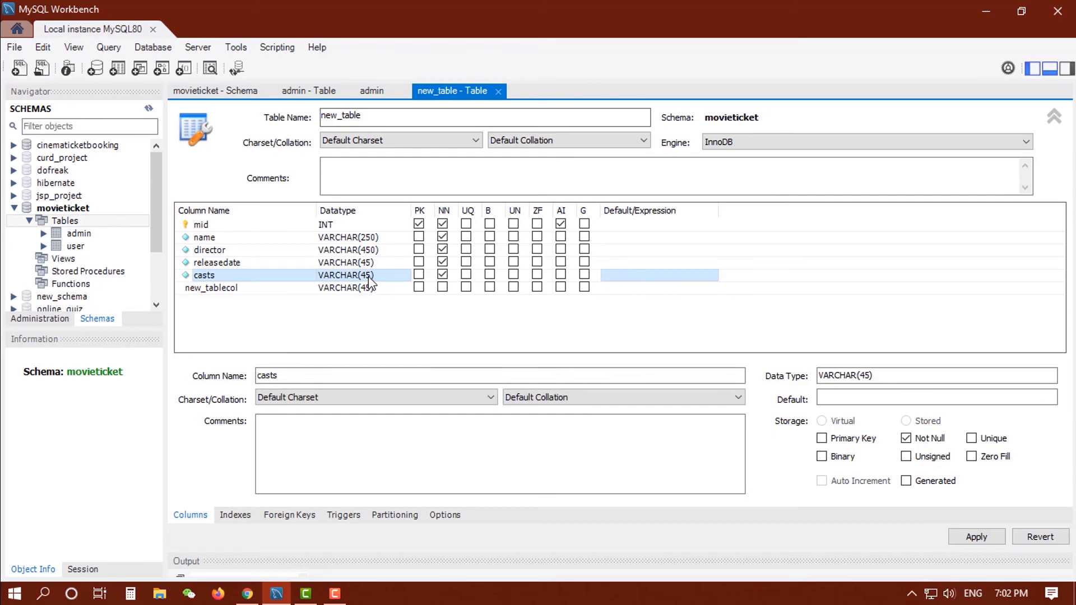
left_click(369, 277)
Add a description column of type VARCHAR(450) below casts
left_click(221, 288)
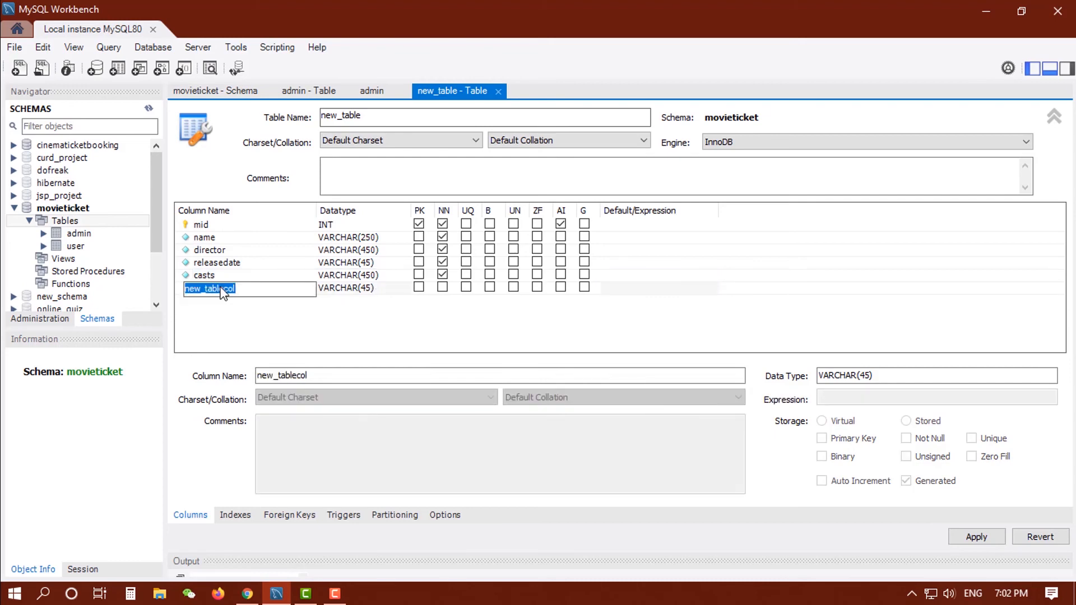
type("description")
left_click(371, 290)
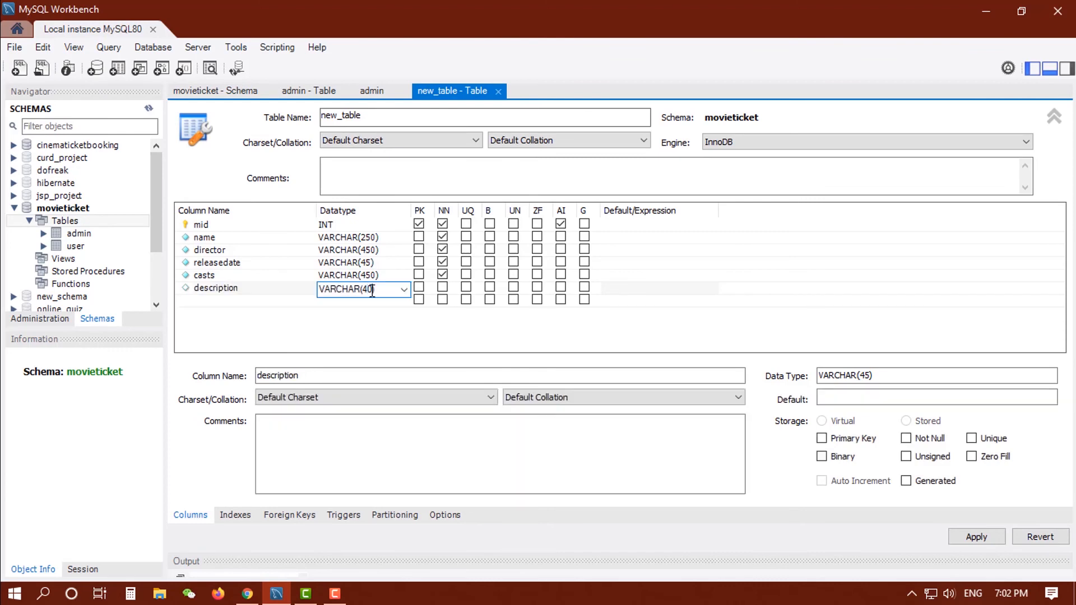
type("0")
Add a poster column of type VARCHAR(250) below description
left_click(208, 301)
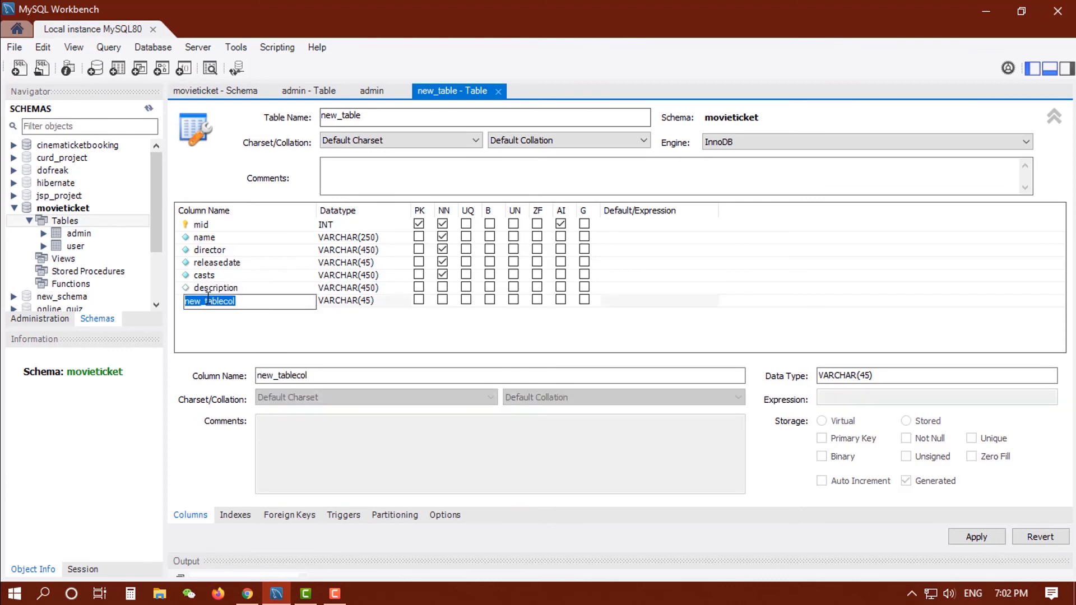
type("poster")
left_click(364, 300)
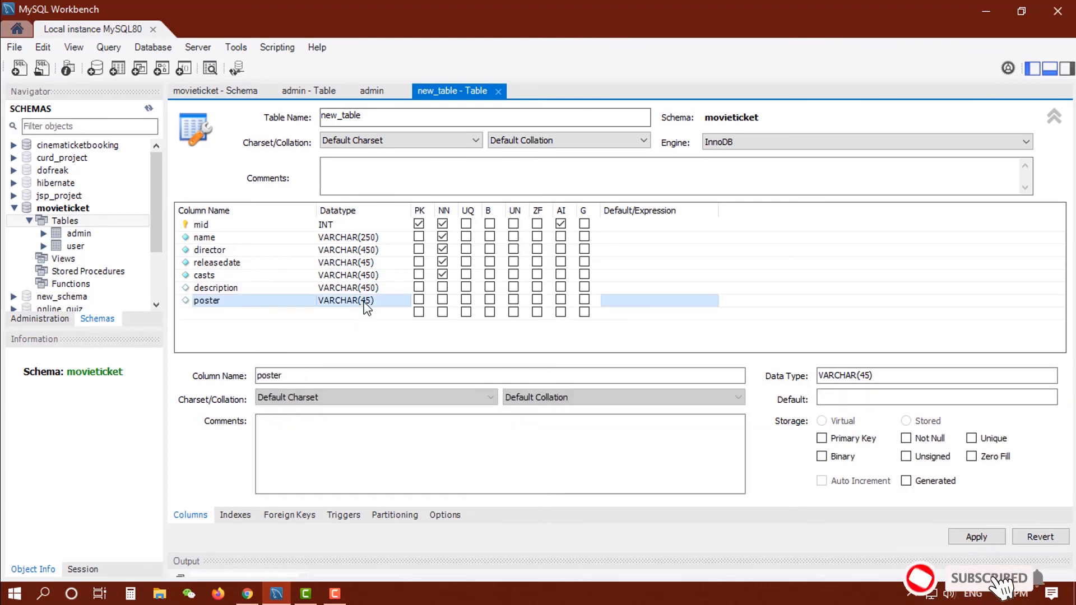
left_click(364, 302)
double_click(365, 302)
left_click(370, 302)
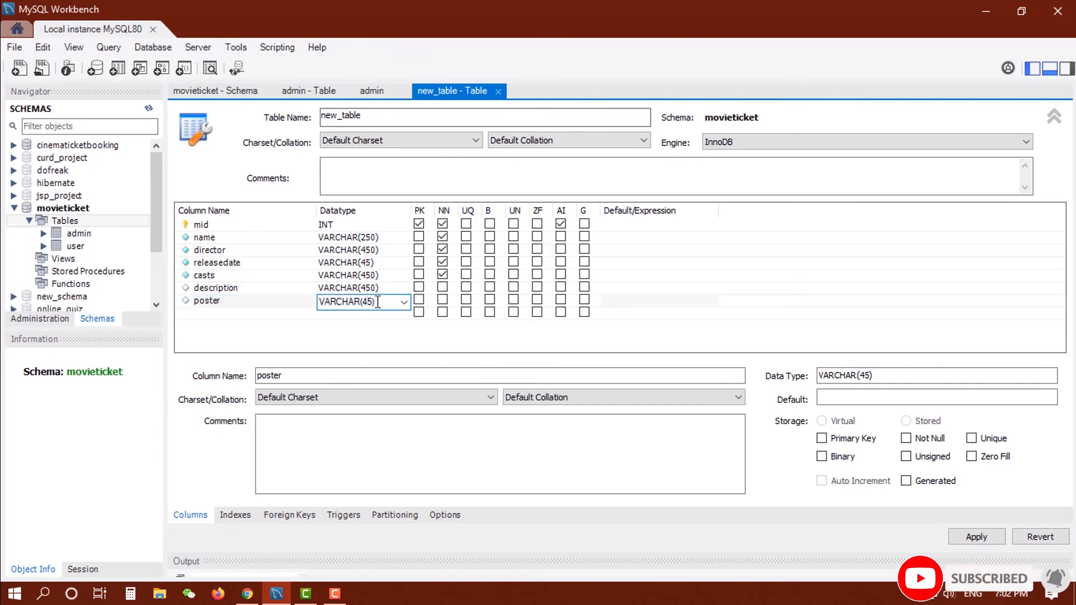
key("BackSpace")
key("BackSpace")
type("250")
Add a VARCHAR(45) duration column below poster and mark duration, poster and description as not null
left_click(210, 313)
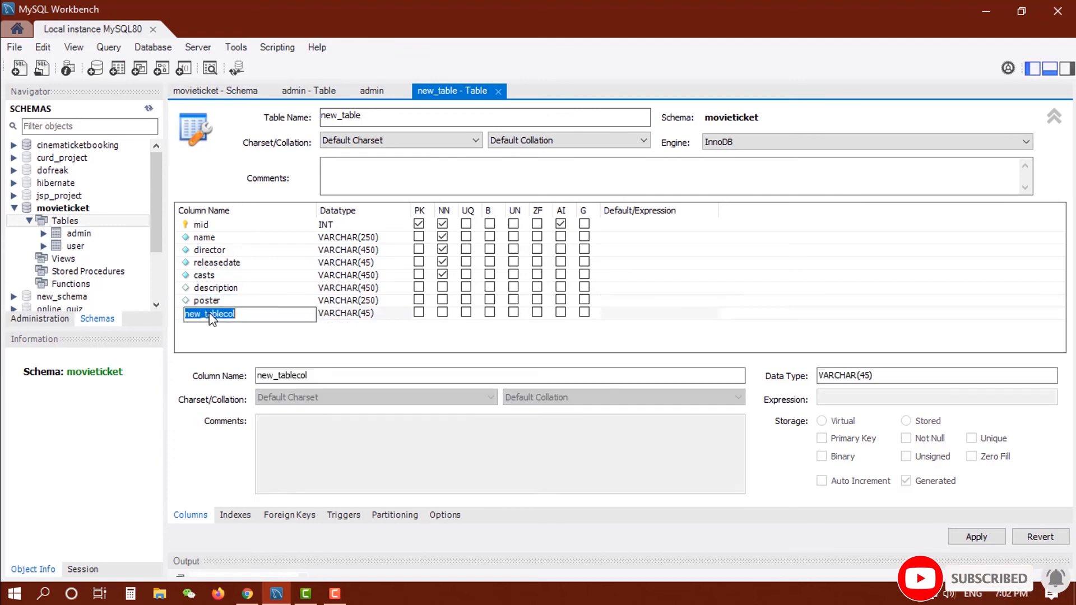
type("duration")
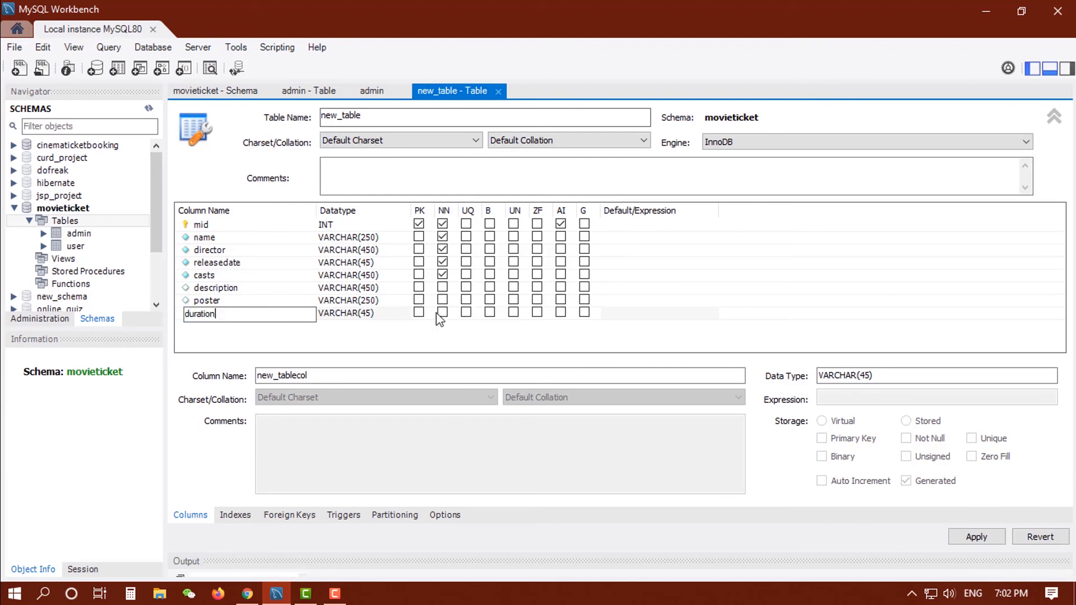
left_click(442, 313)
left_click(443, 300)
left_click(446, 288)
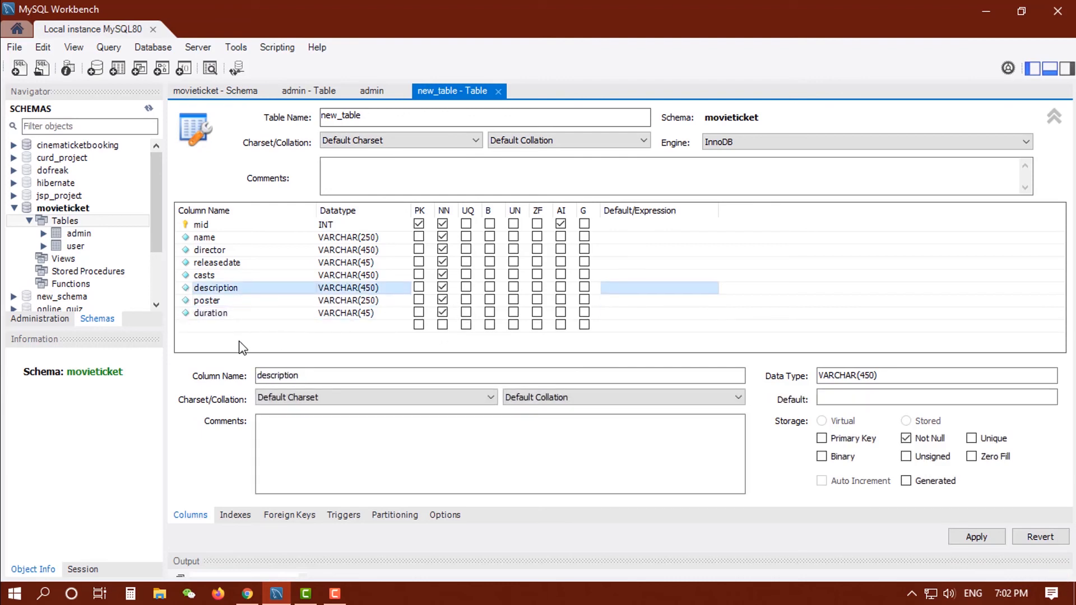
Add a not-null trailerlink column of type VARCHAR(100) below duration
left_click(211, 325)
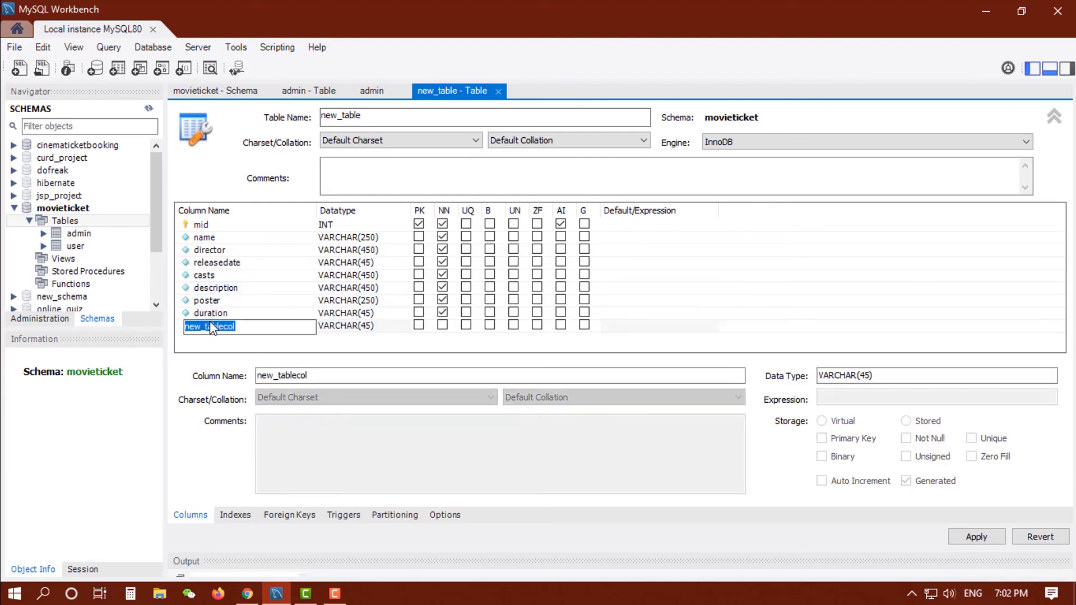
type("trailerlink")
left_click(371, 327)
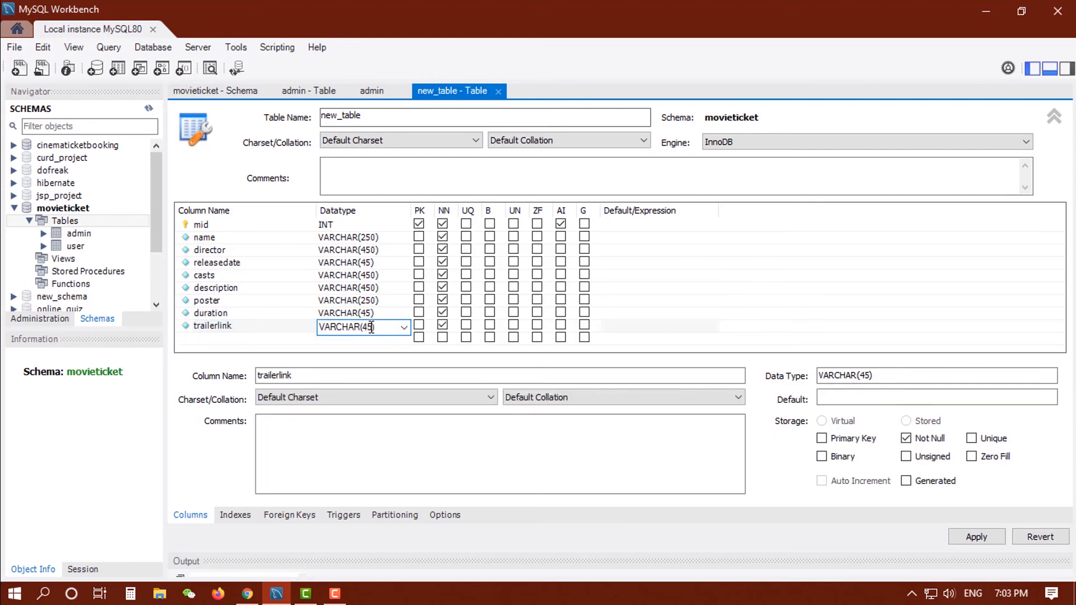
type("100")
left_click(271, 252)
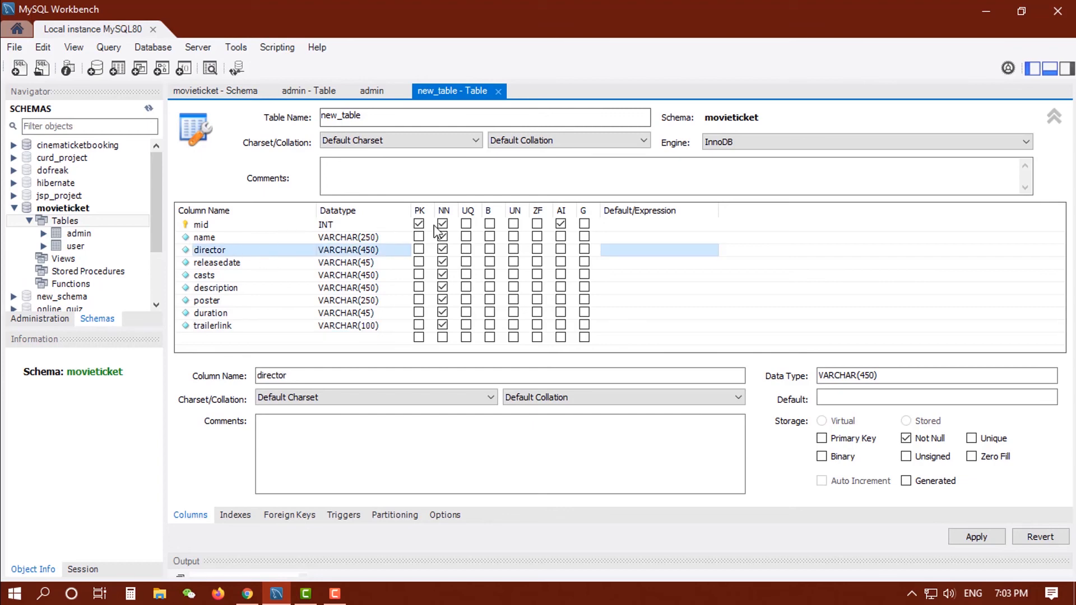
Mark the name column unique and apply the new table's creation script to the database
left_click(465, 237)
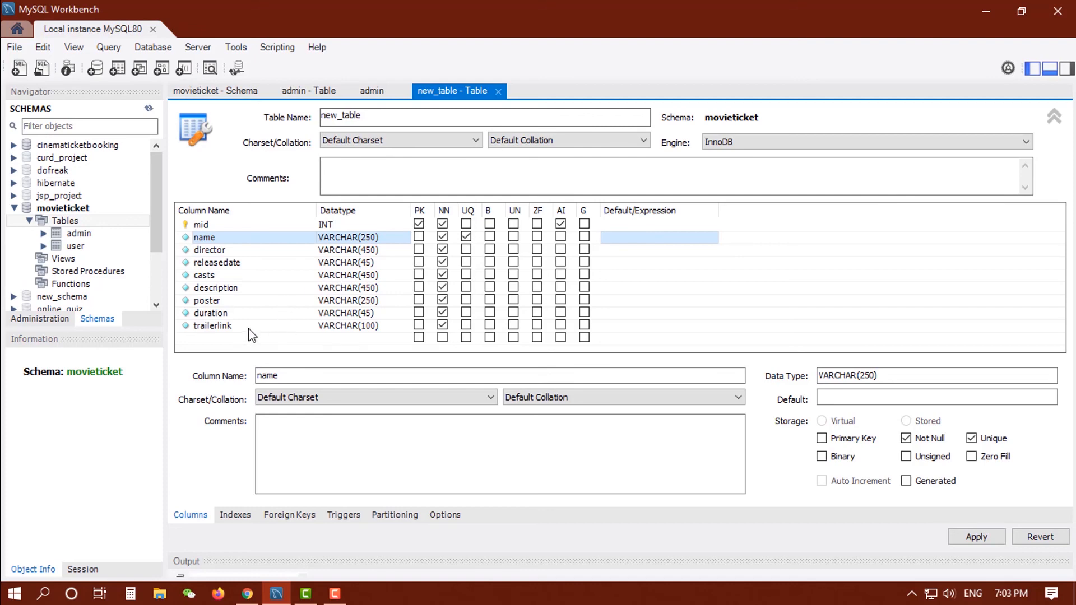
left_click(974, 532)
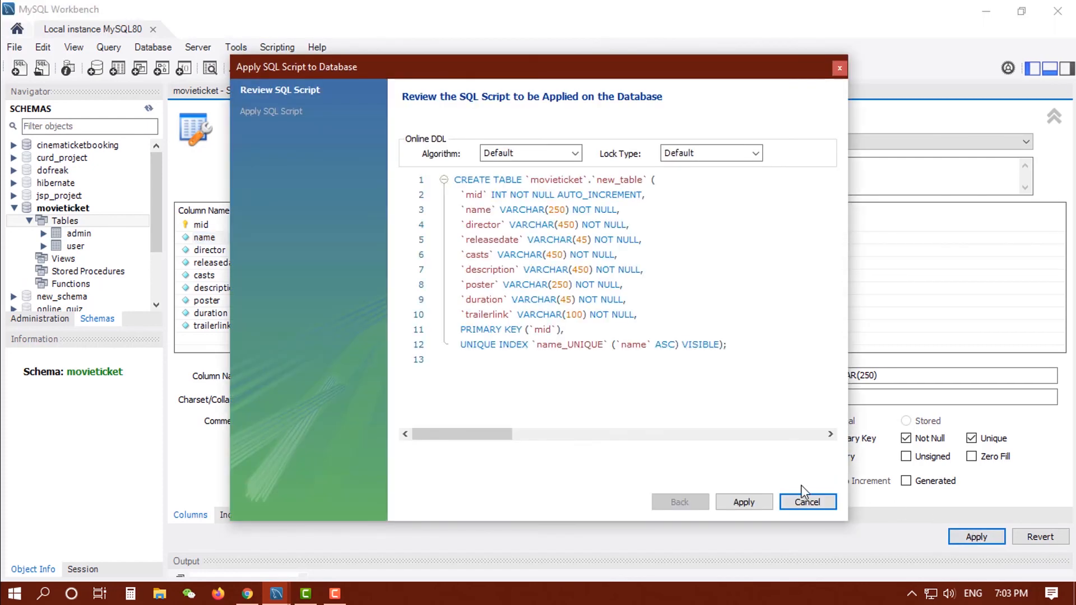
left_click(753, 504)
left_click(754, 504)
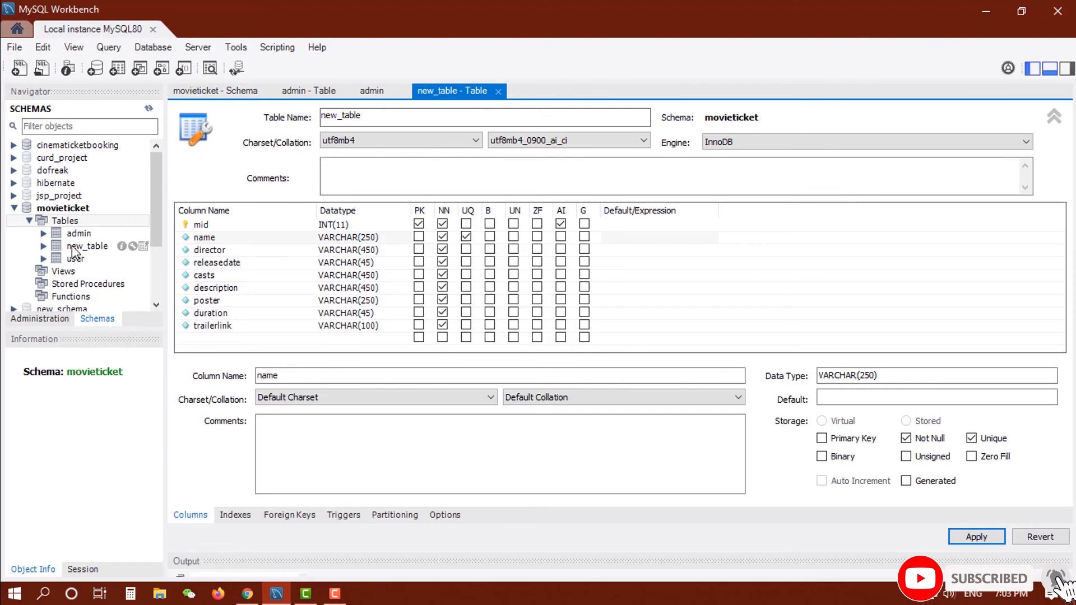
Open new_table from the movieticket schema for alteration, rename it movie and apply the change to the database
left_click(136, 249)
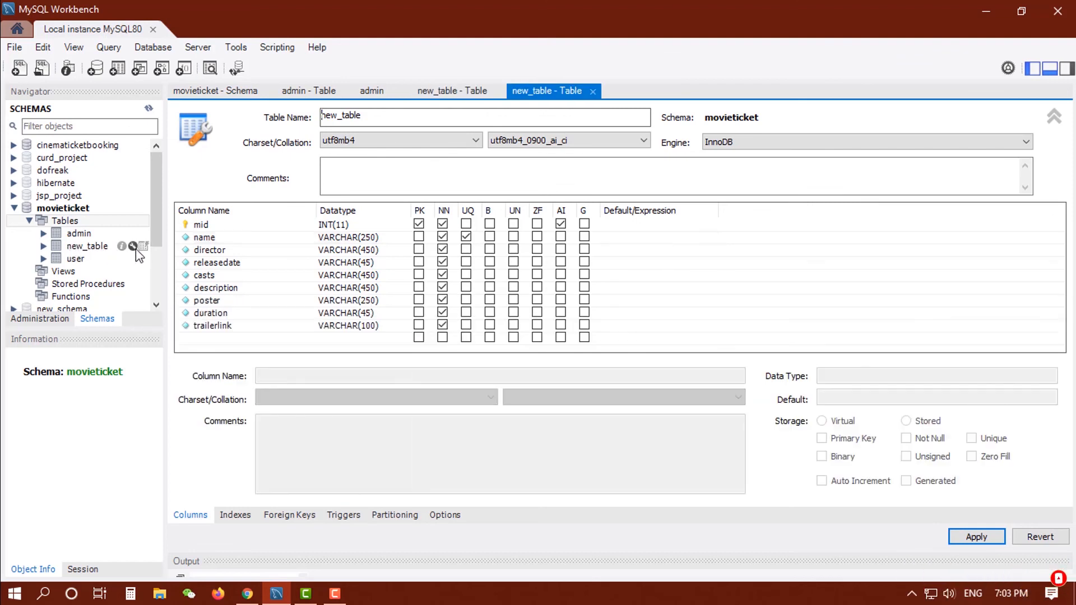
left_click_drag(394, 115, 96, 115)
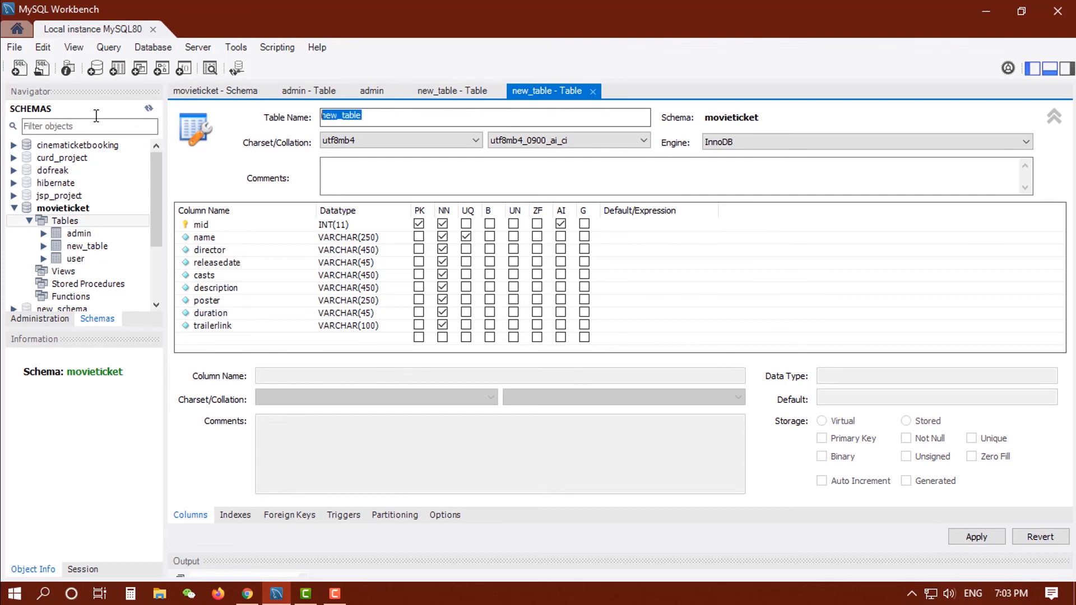
type("movie")
left_click(981, 537)
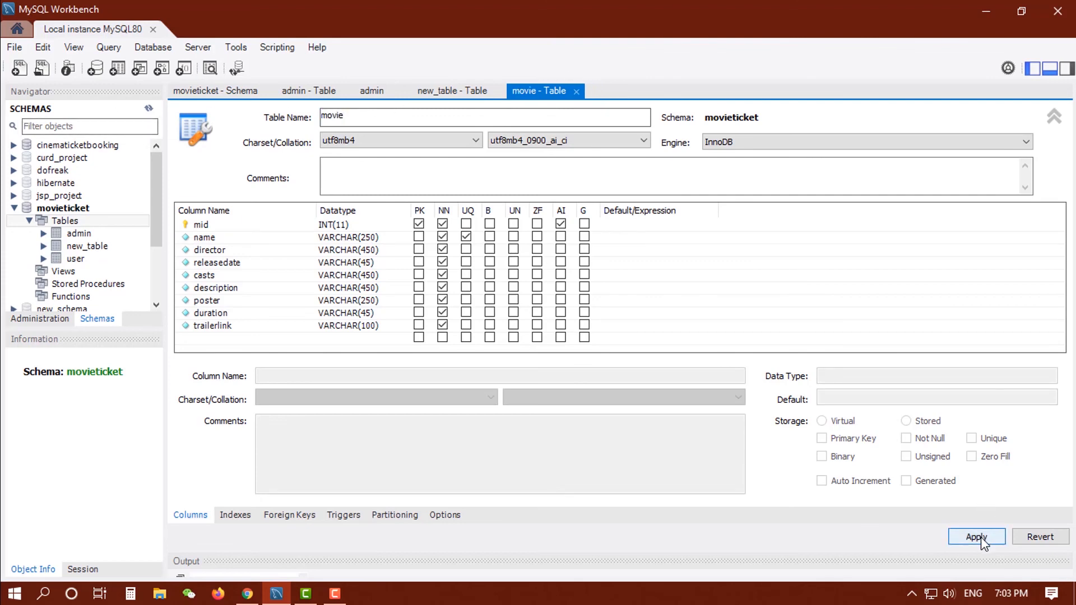
left_click(743, 509)
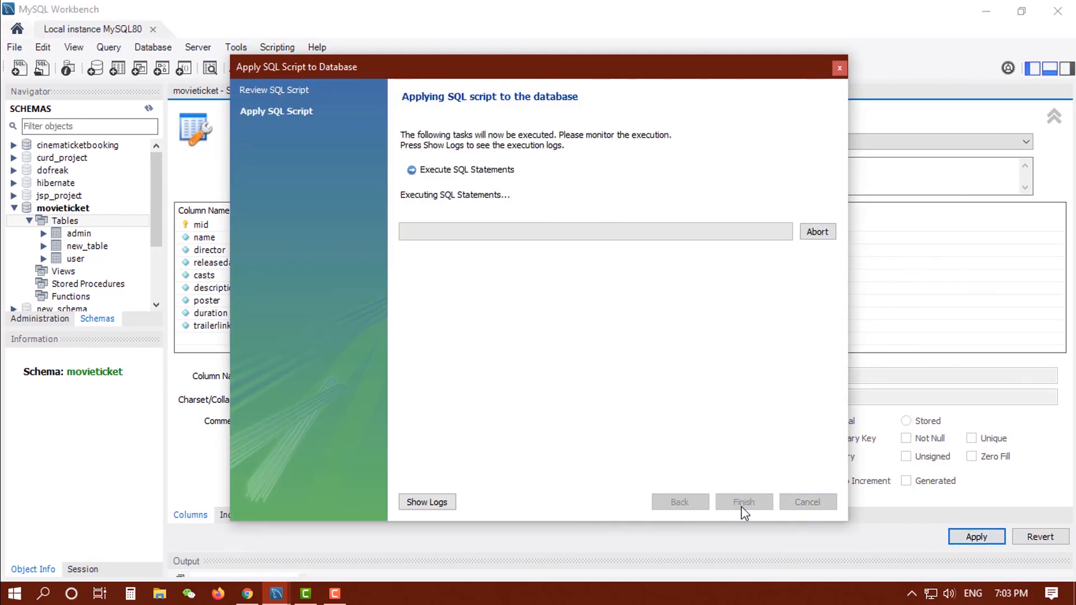
left_click(742, 507)
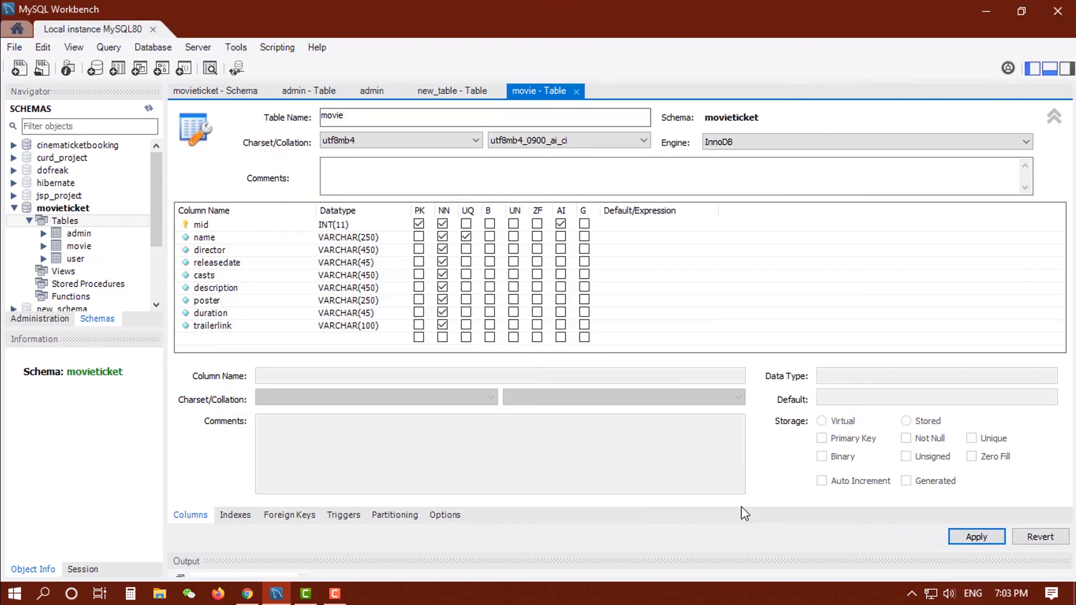
Close the outdated new_table editor and return to the movie table's definition
left_click(496, 96)
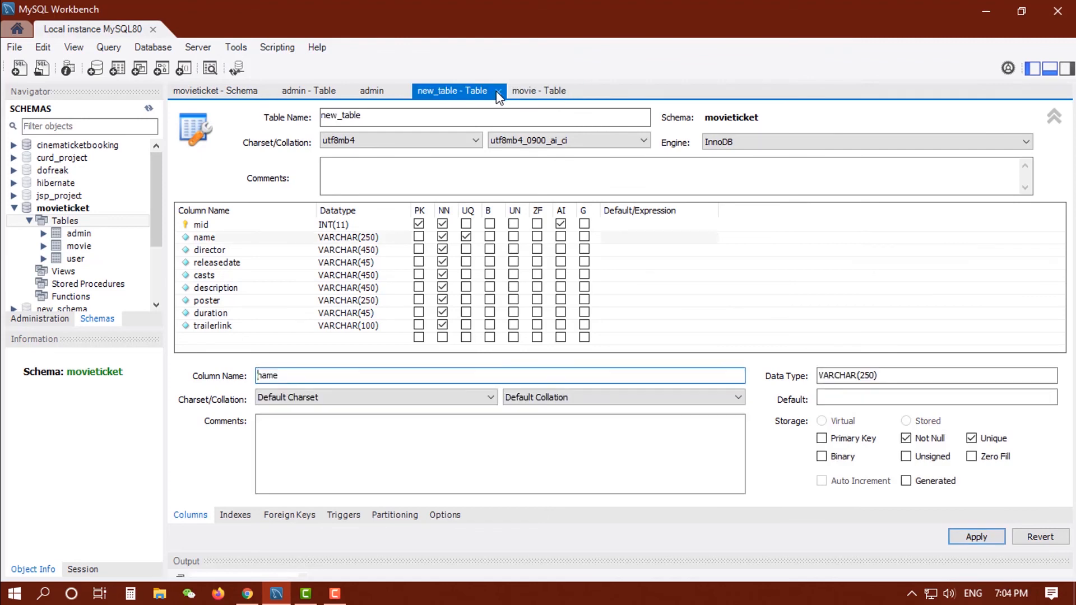
left_click(497, 91)
left_click(440, 95)
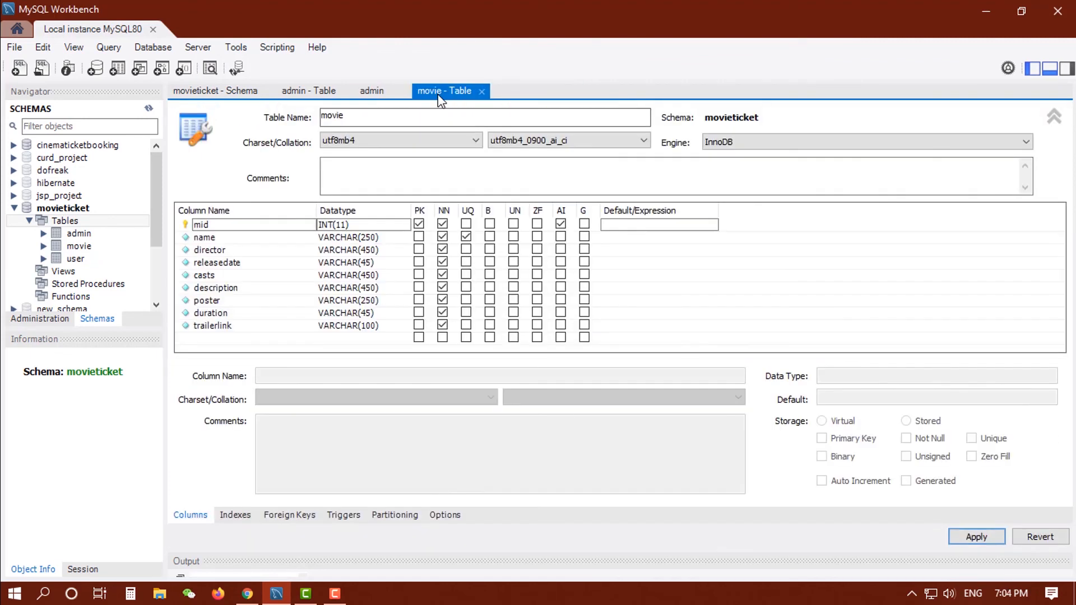